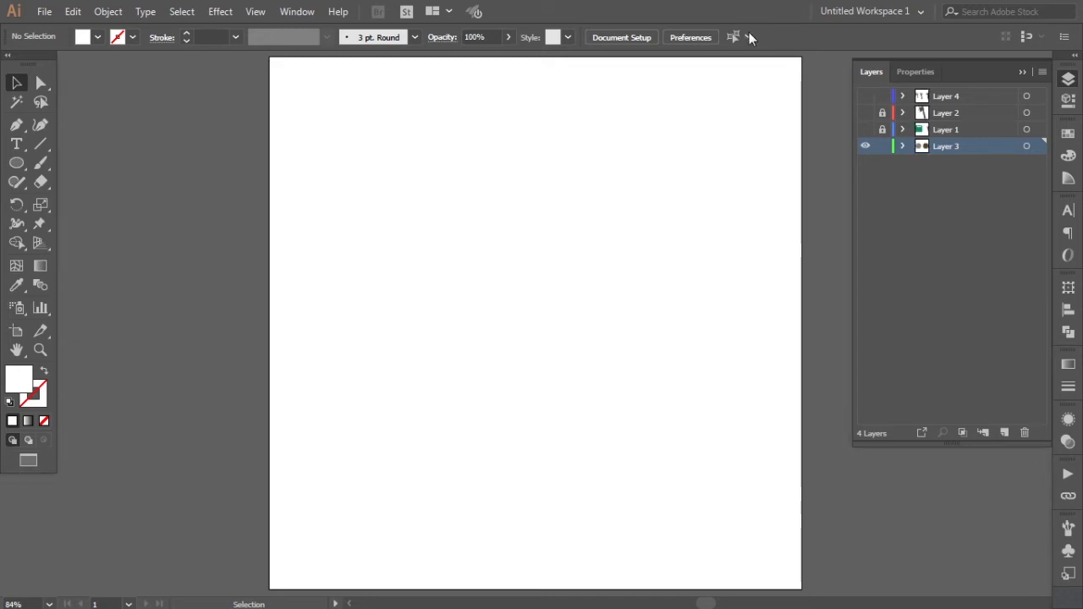
Briefly preview the green background and finished axe reference layers, then hide them again
click(867, 128)
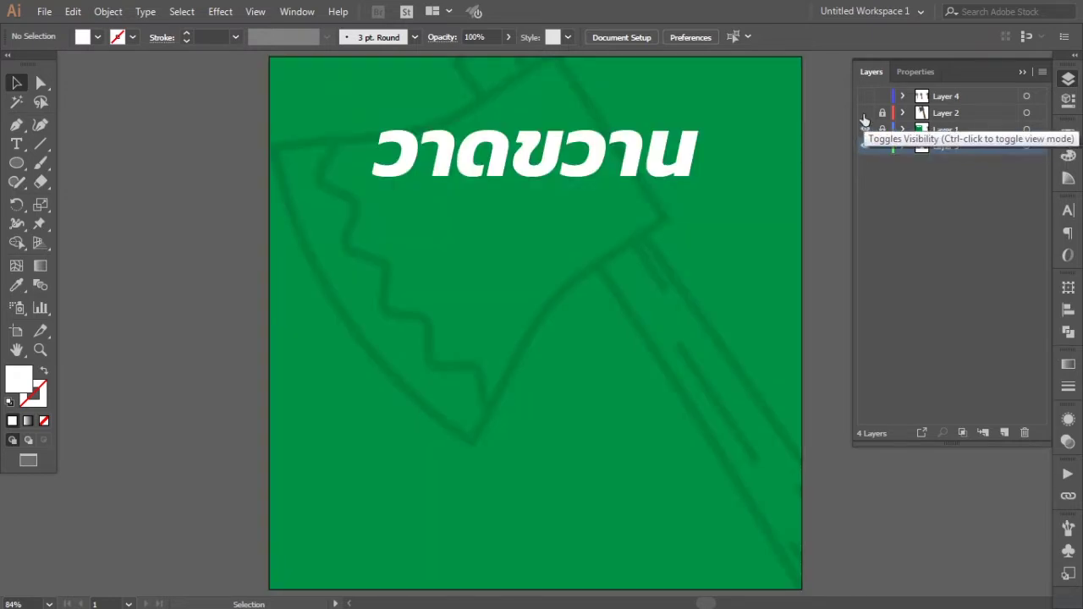
click(865, 112)
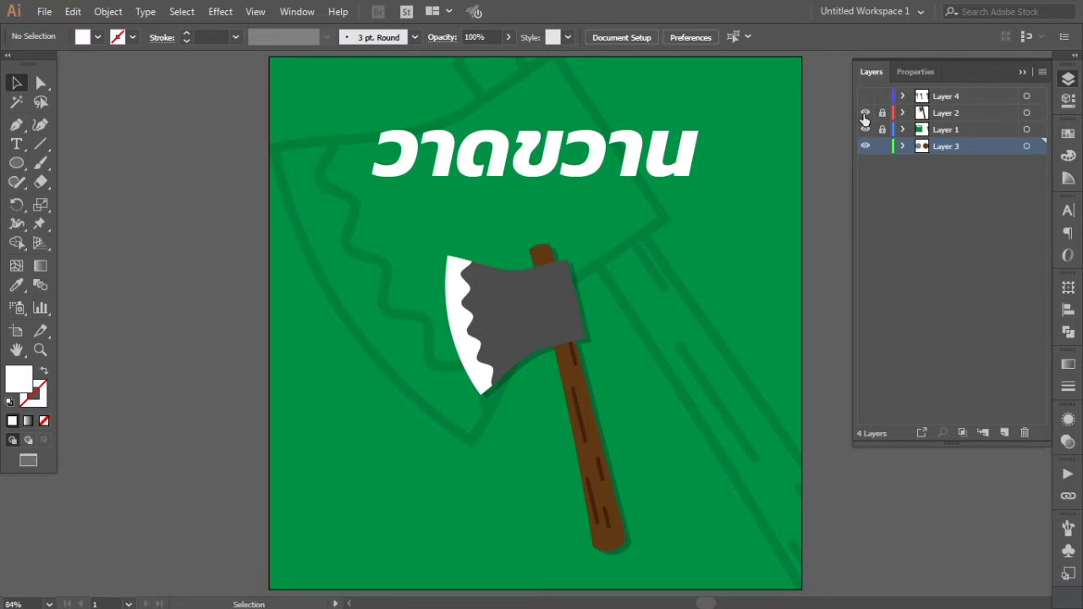
click(865, 112)
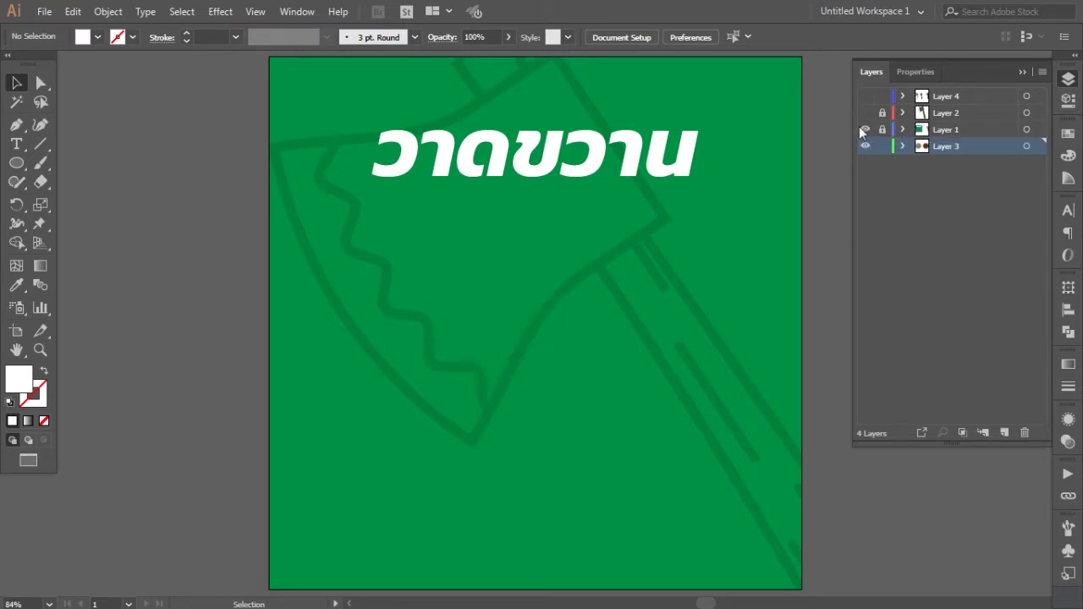
click(865, 129)
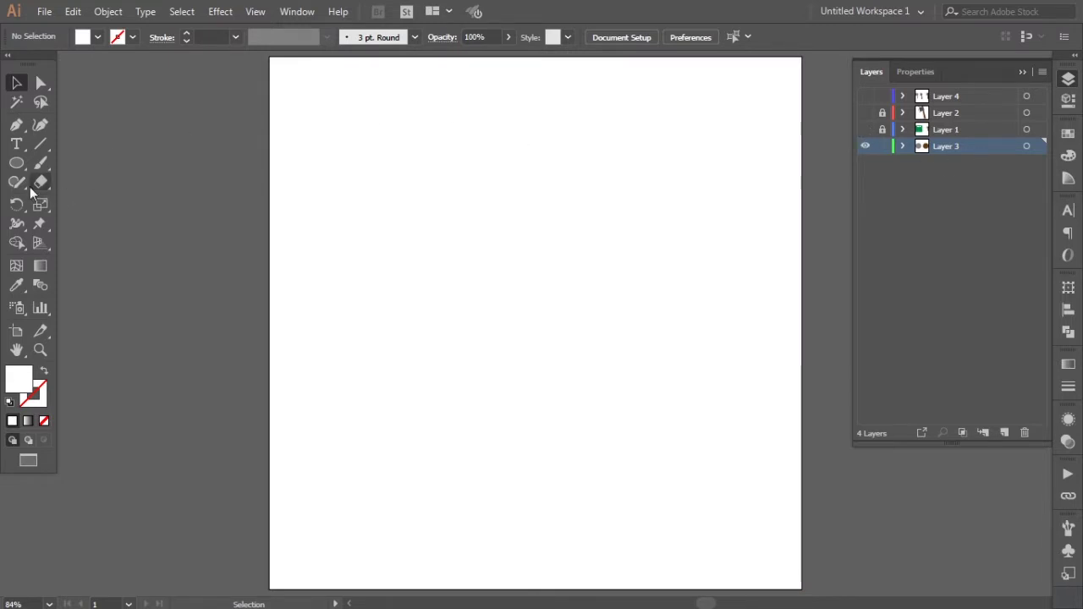
Draw a square with the Rectangle Tool and resize it to 130 × 130 px
click(17, 164)
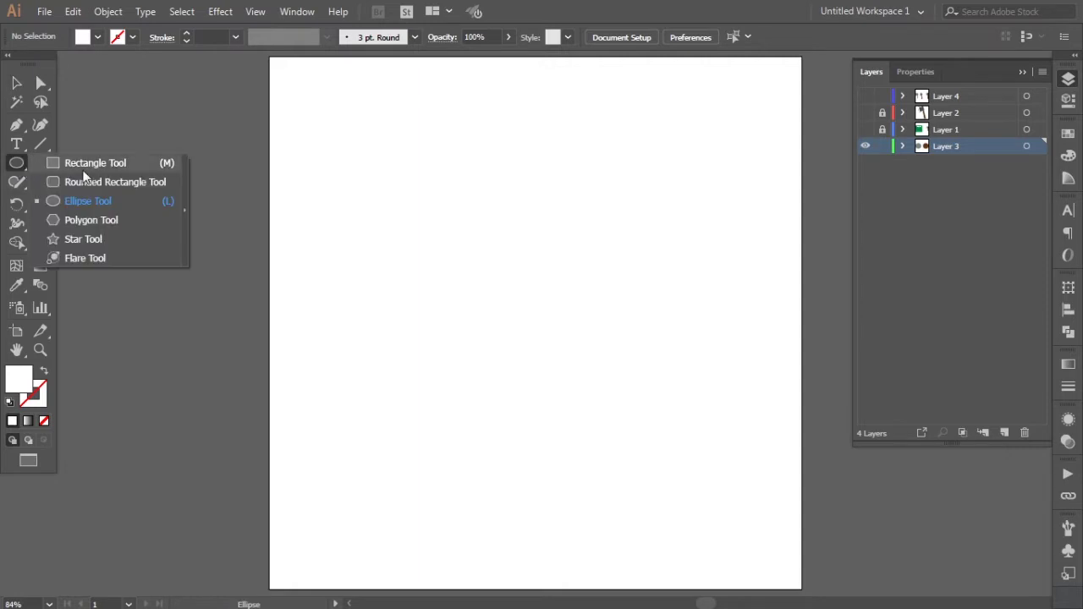
click(95, 162)
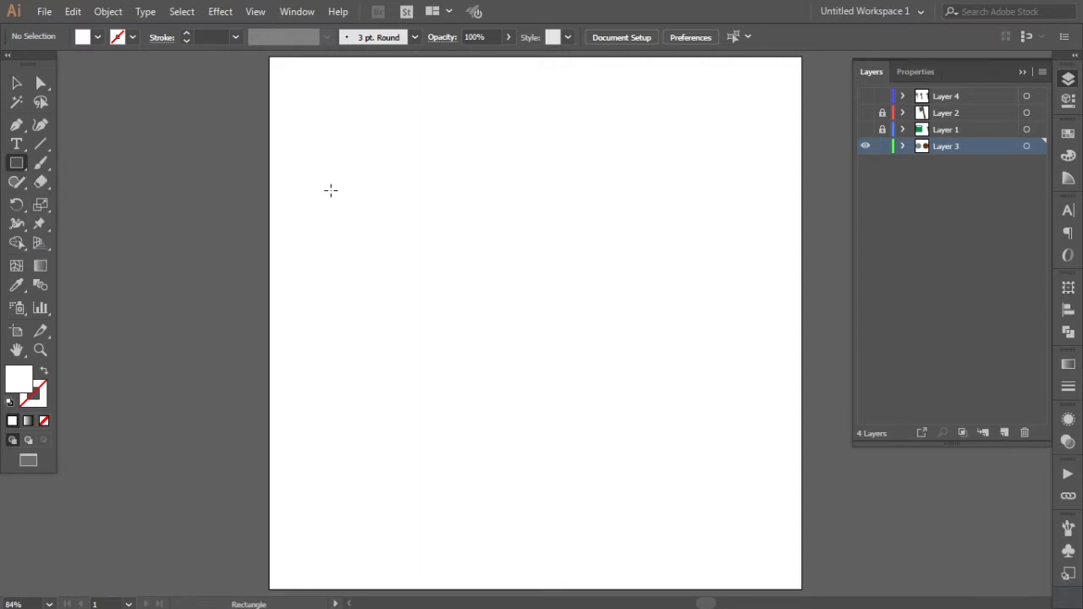
drag(419, 247, 526, 315)
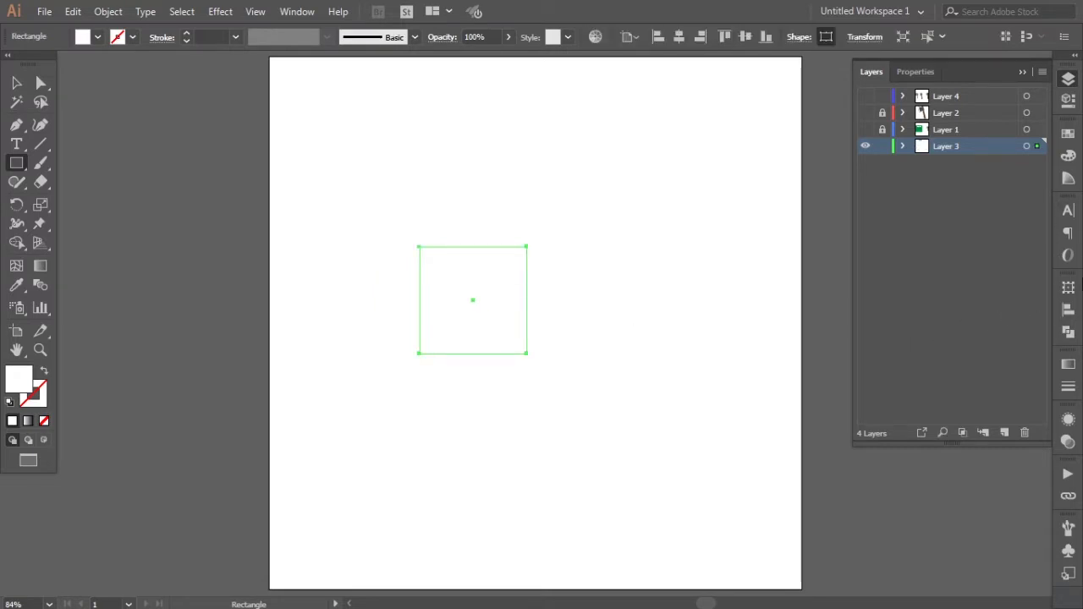
click(1068, 288)
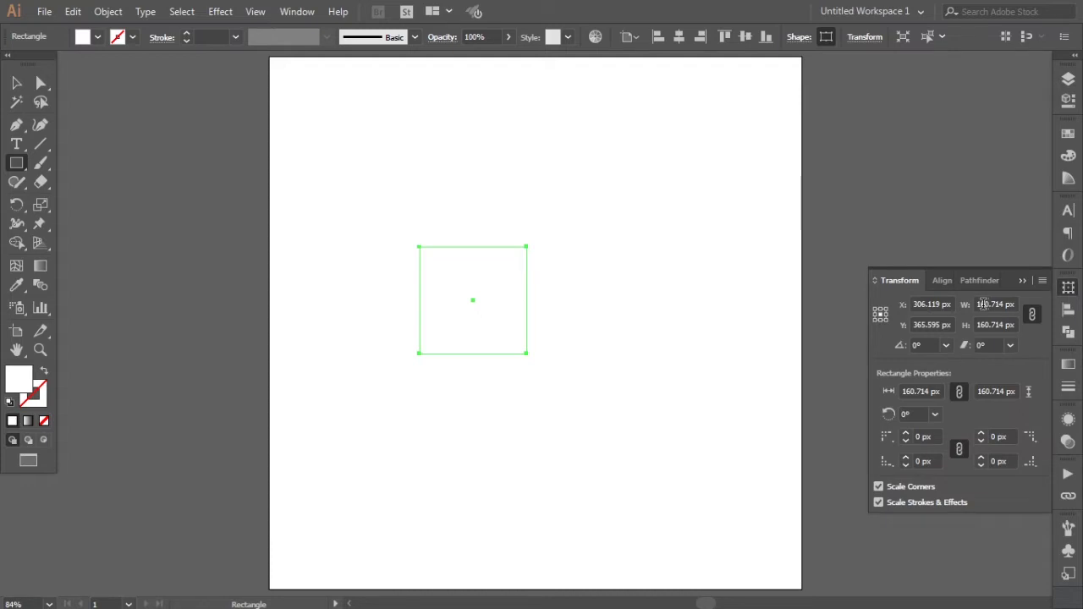
click(1022, 303)
text(130)
key(Return)
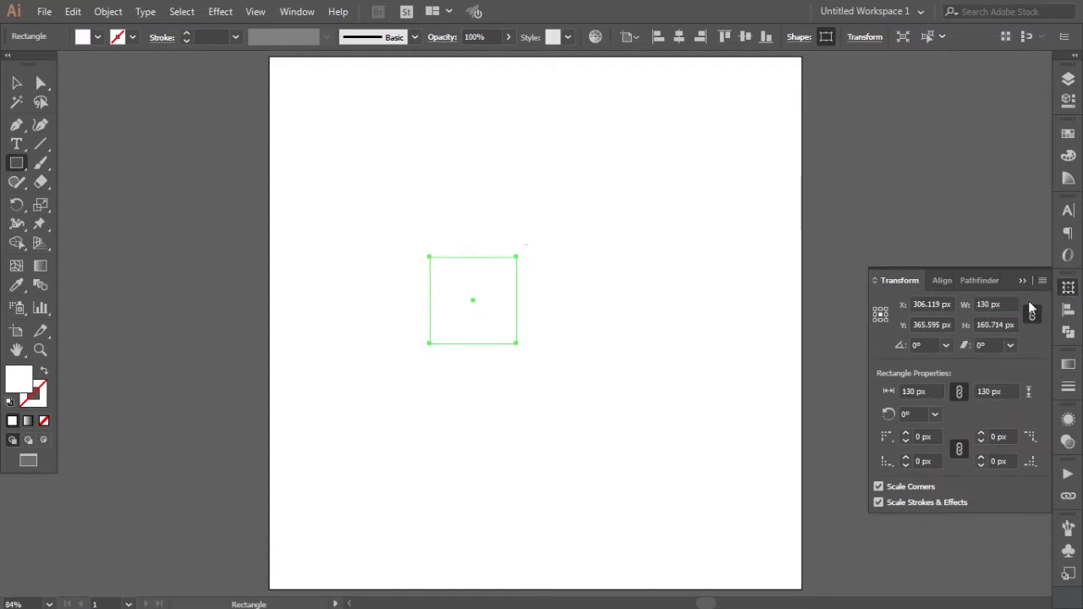
click(16, 82)
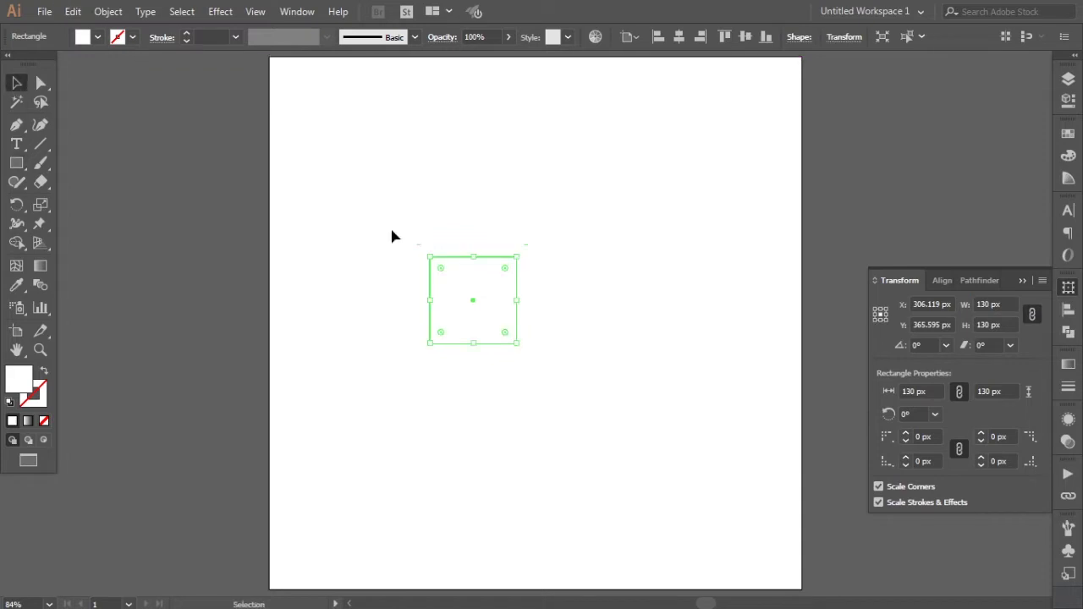
click(16, 350)
drag(563, 169, 590, 247)
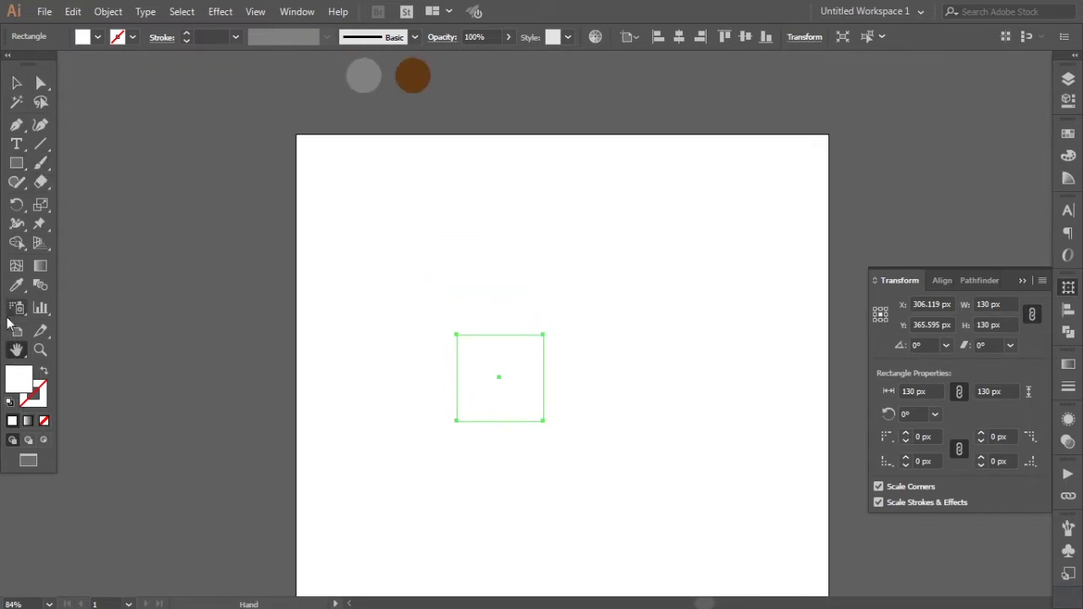
Fill the square with the sampled grey and move it higher on the artboard
click(16, 285)
click(373, 77)
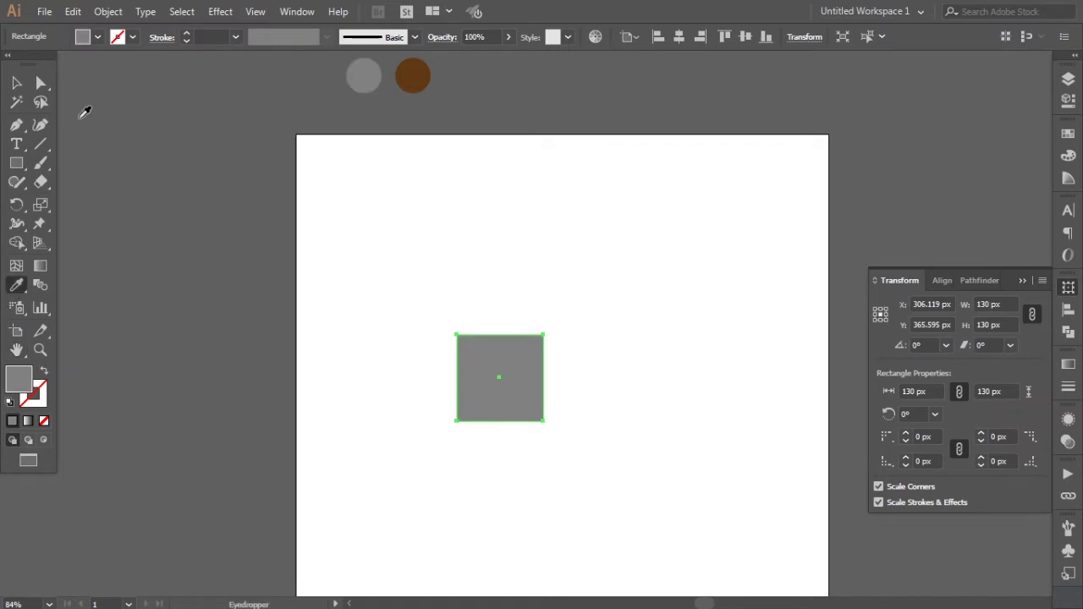
click(17, 83)
drag(505, 379, 518, 296)
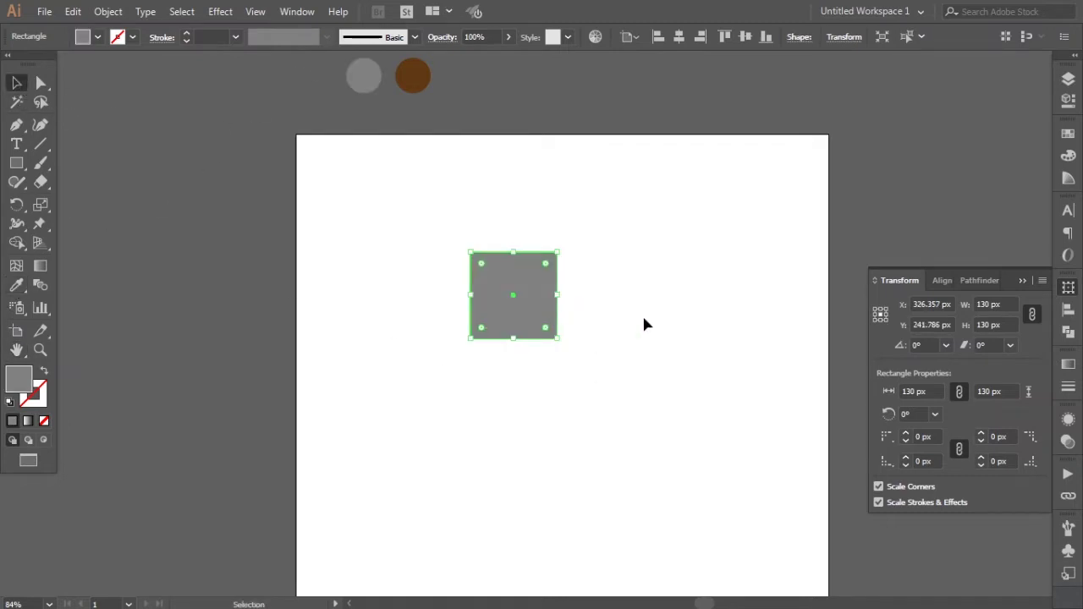
click(16, 350)
drag(498, 411, 445, 355)
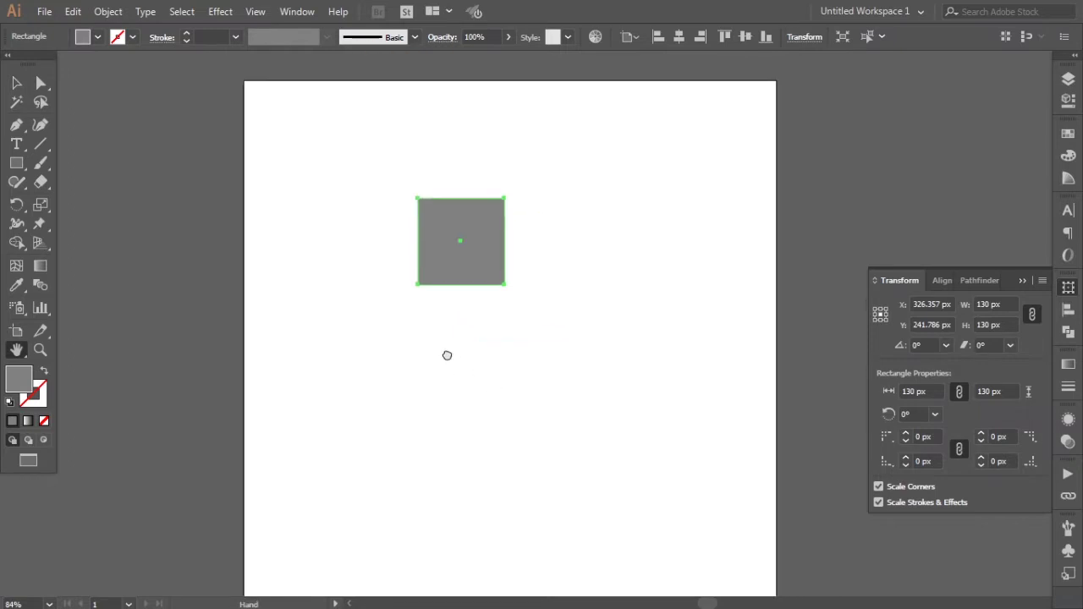
click(16, 83)
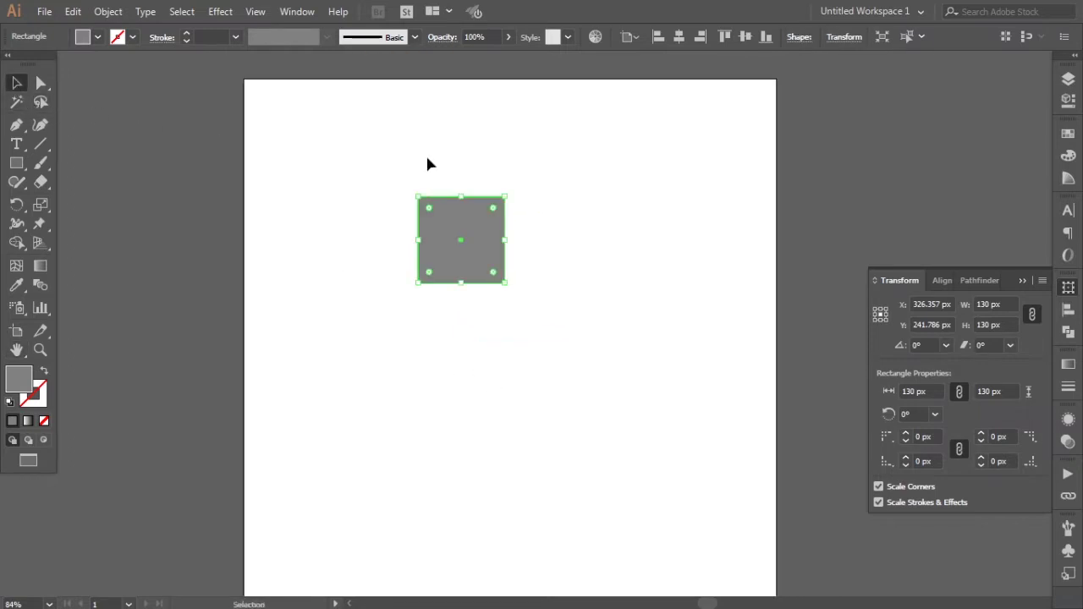
Copy the grey square and paste an identical copy in front of it
click(71, 11)
click(97, 88)
click(73, 12)
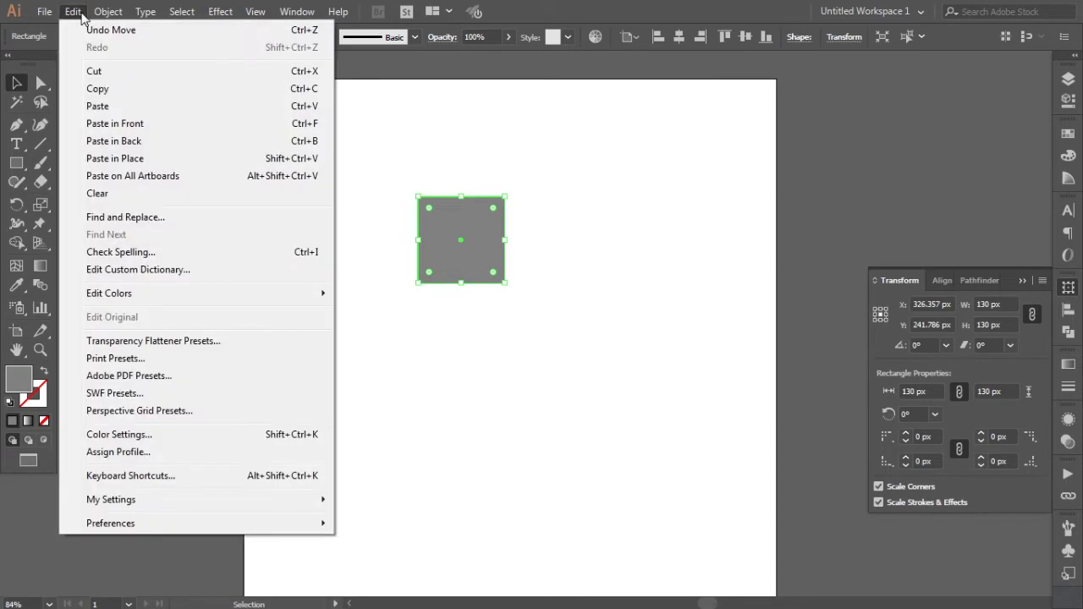
click(118, 123)
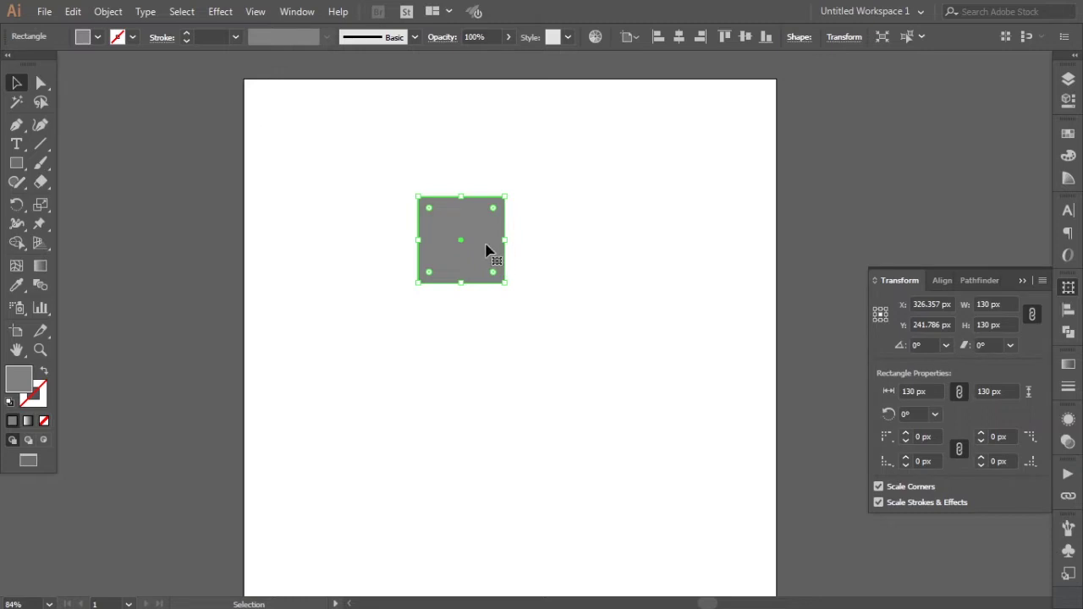
Move the copy left and give it a vertical Shell Upper warp with 25% bend
drag(485, 244, 446, 249)
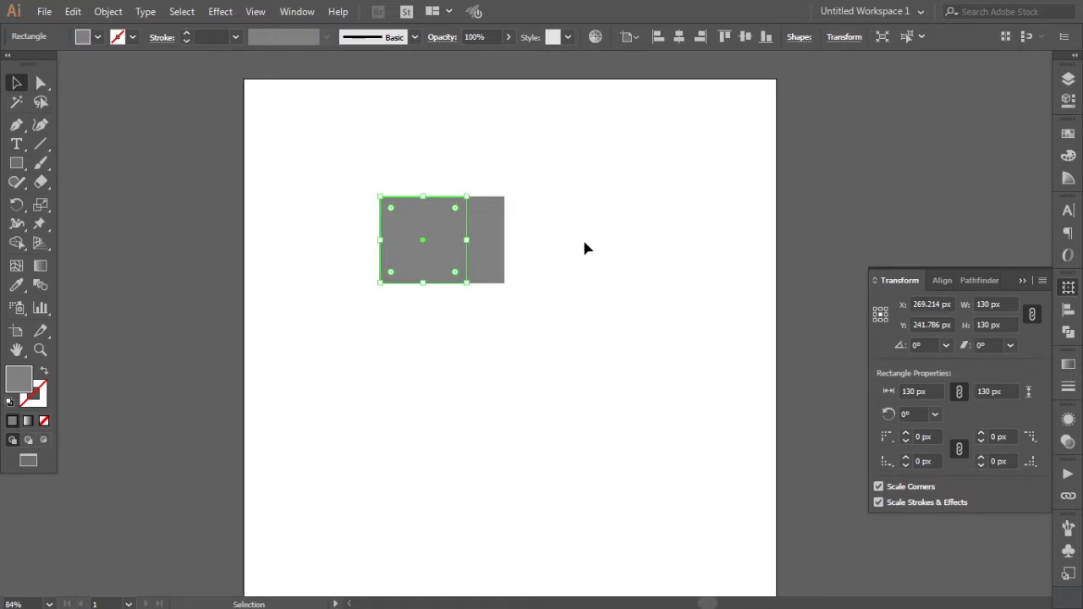
click(218, 14)
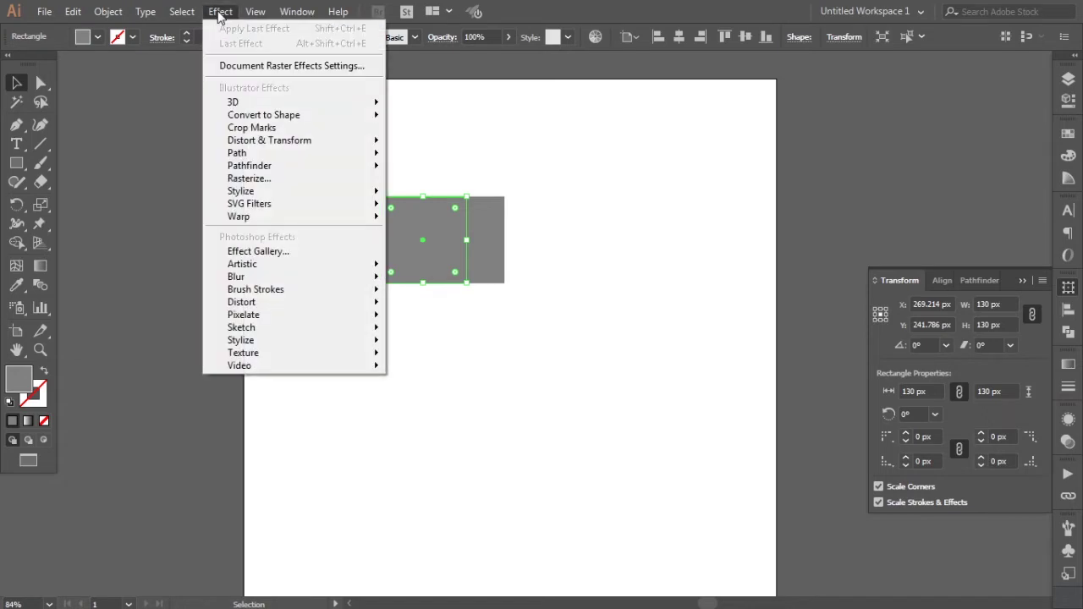
mouse_move(239, 216)
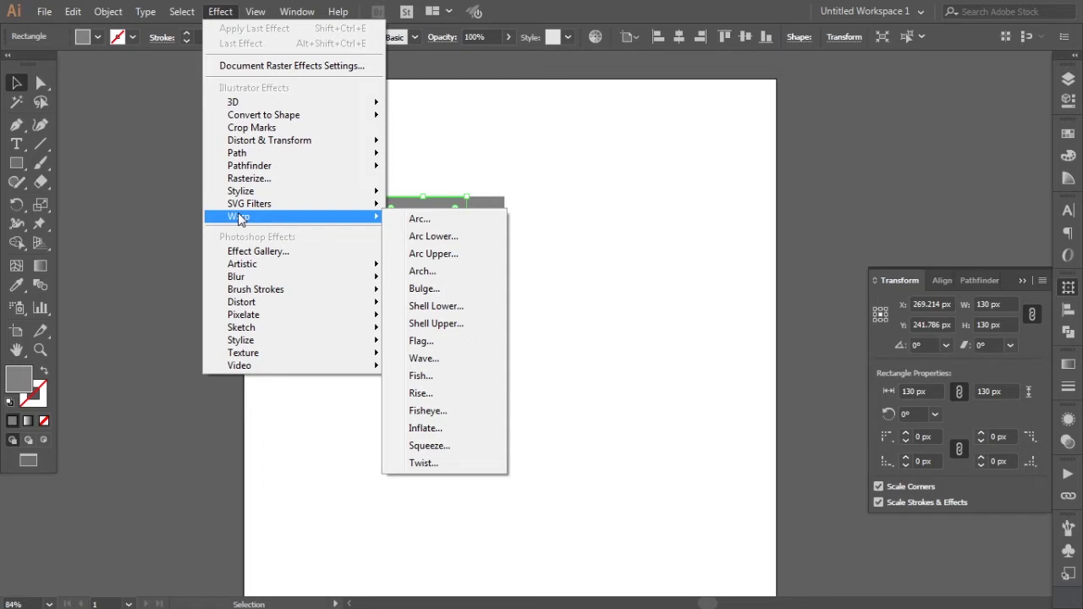
click(436, 323)
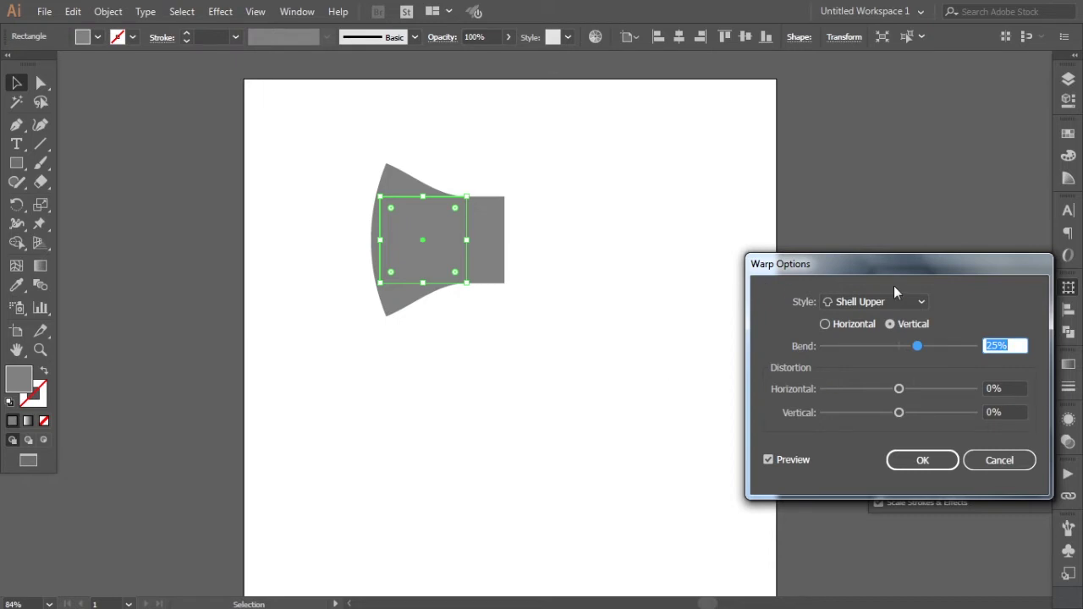
click(924, 462)
click(558, 283)
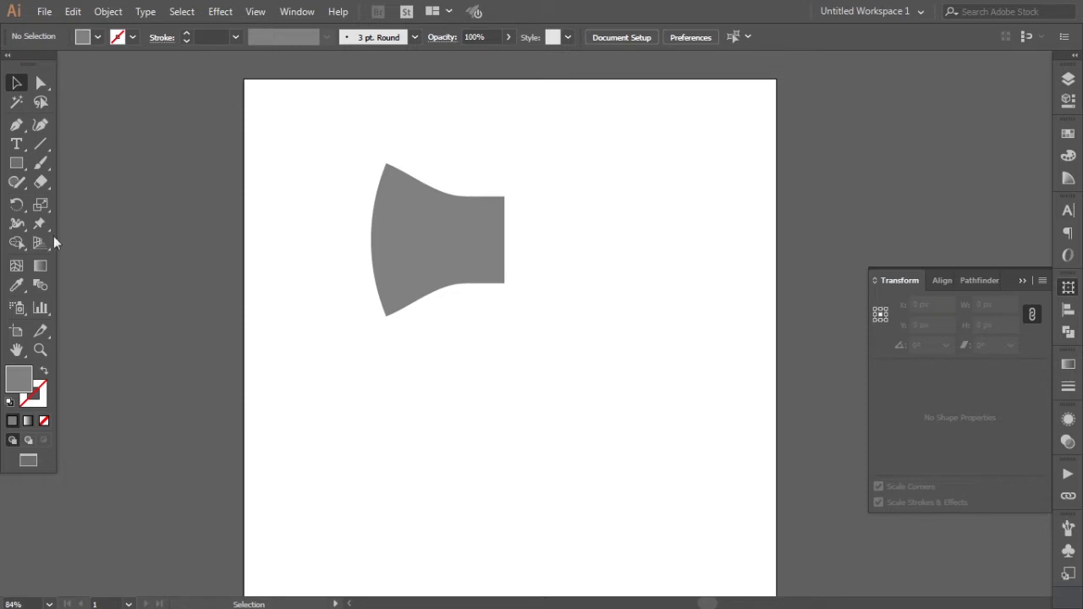
Draw a tall rectangle and, with proportions unlinked, size it to 40 × 450 px
click(16, 164)
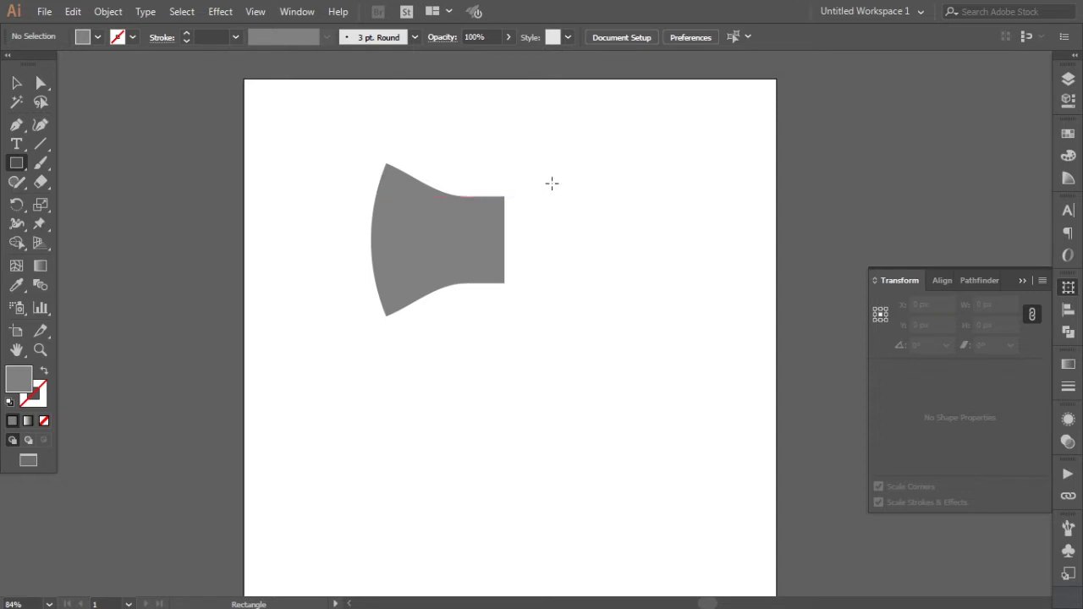
drag(552, 184, 577, 428)
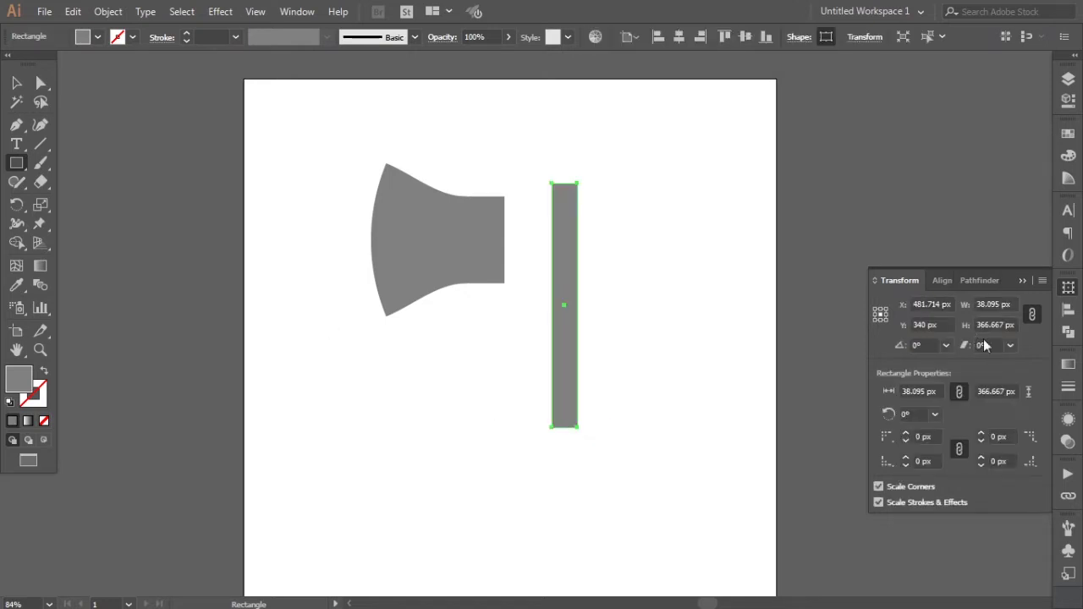
click(1032, 313)
click(976, 304)
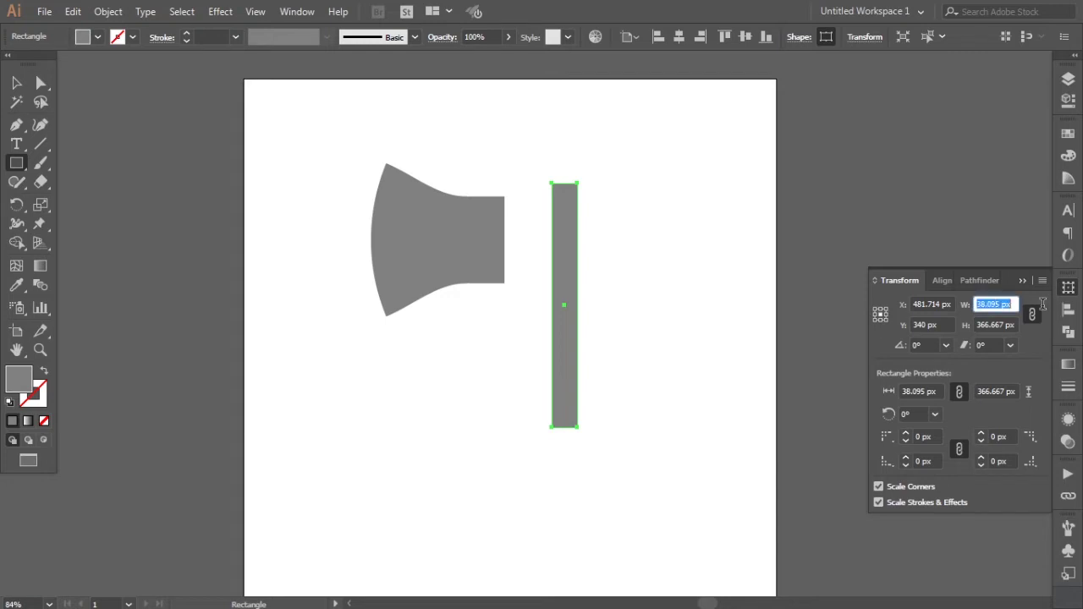
click(1034, 314)
click(1002, 325)
click(1005, 305)
text(40)
key(Return)
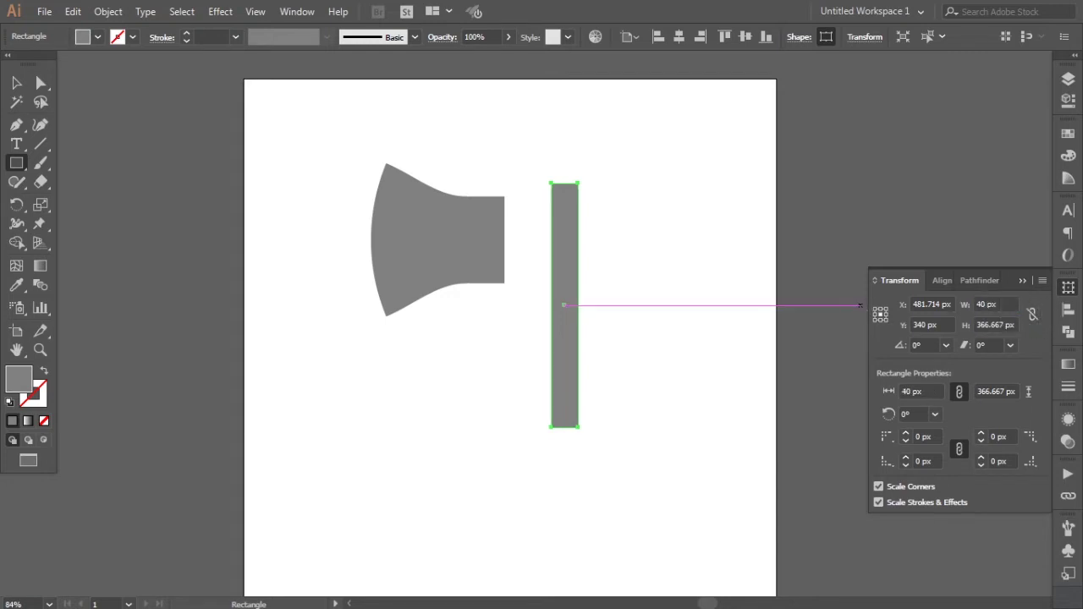
click(980, 325)
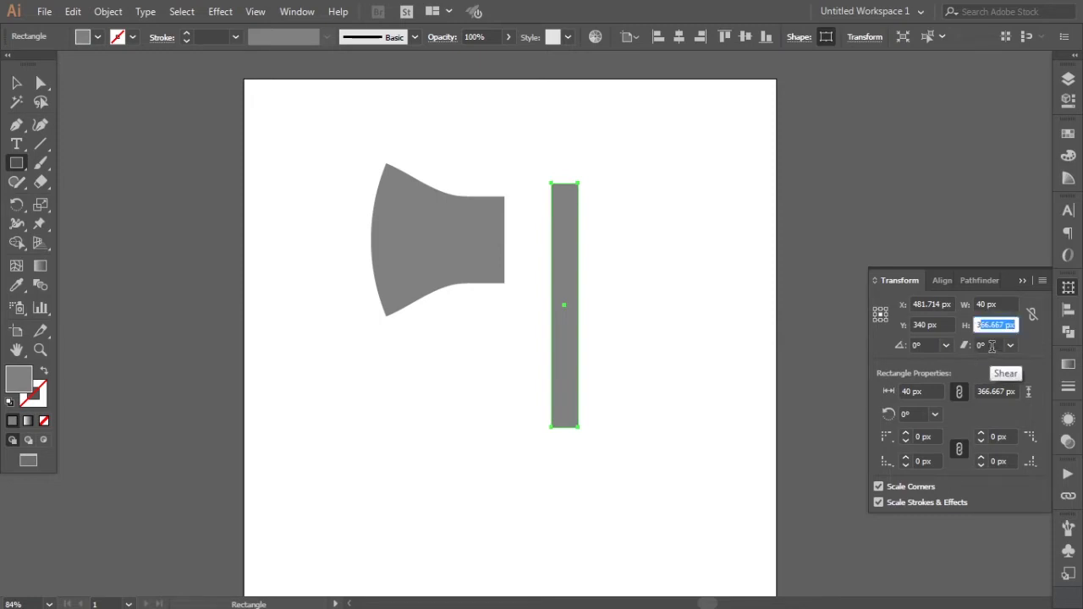
key(BackSpace)
text(45)
text(0)
key(Return)
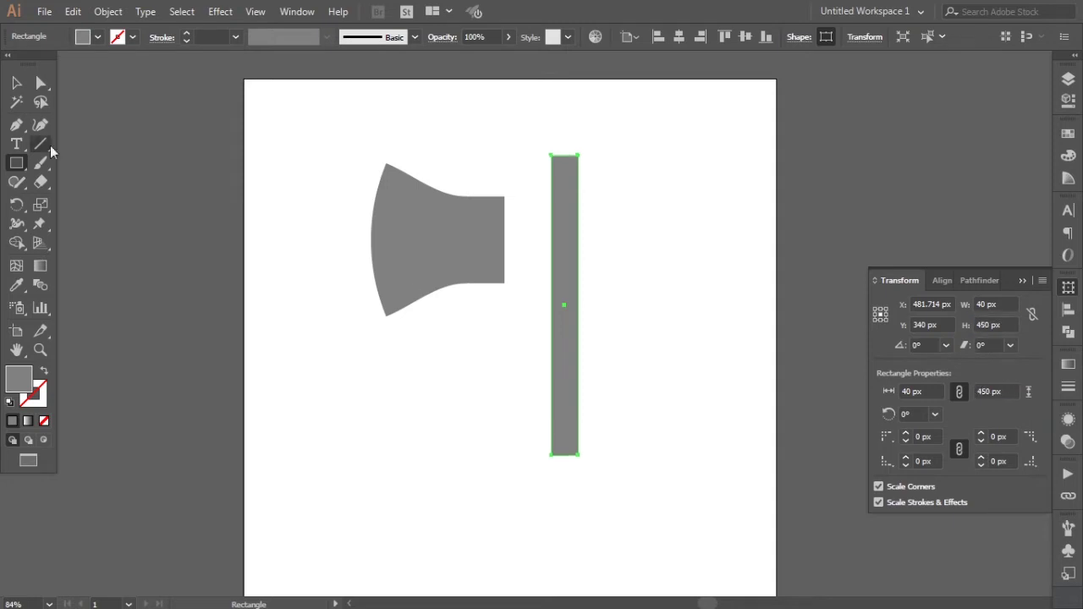
Move the handle rectangle onto the axe head and reselect it
click(16, 82)
drag(556, 230, 460, 247)
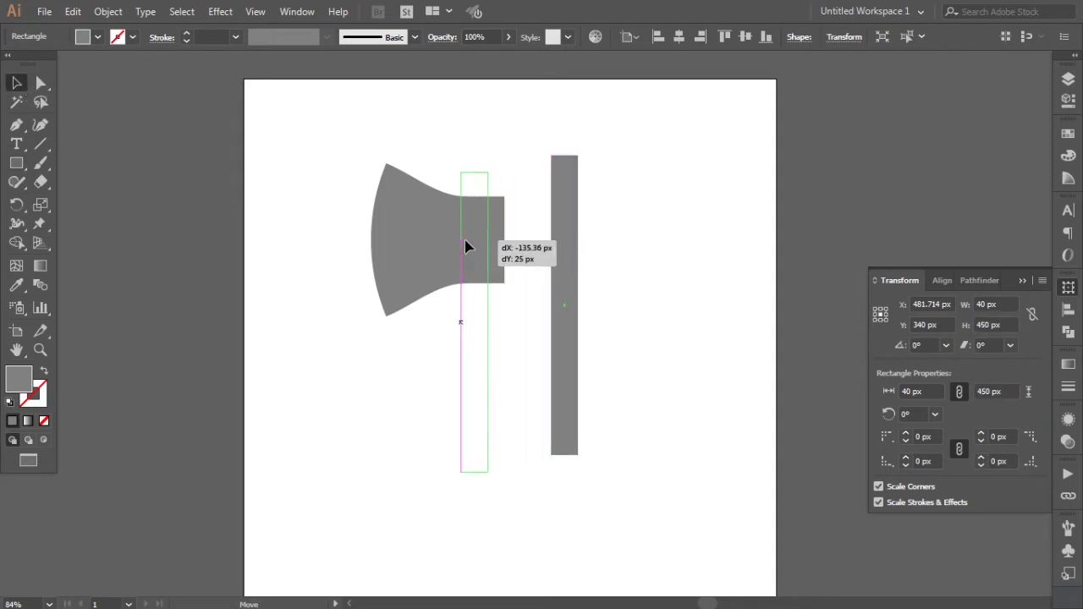
click(643, 275)
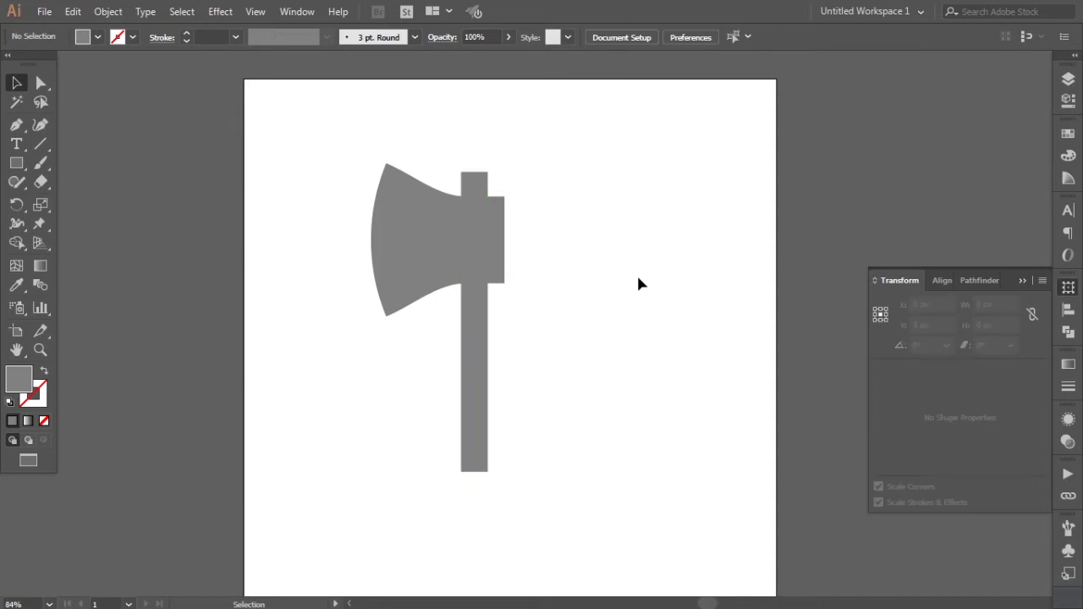
click(480, 372)
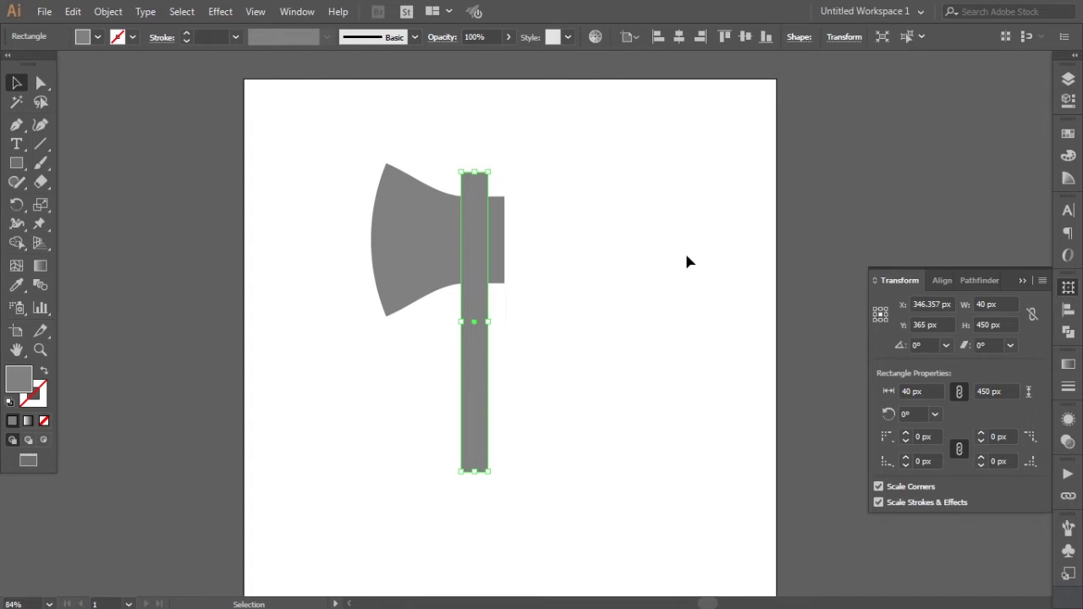
Apply a horizontal Bulge warp with 53% bend to the handle
click(222, 12)
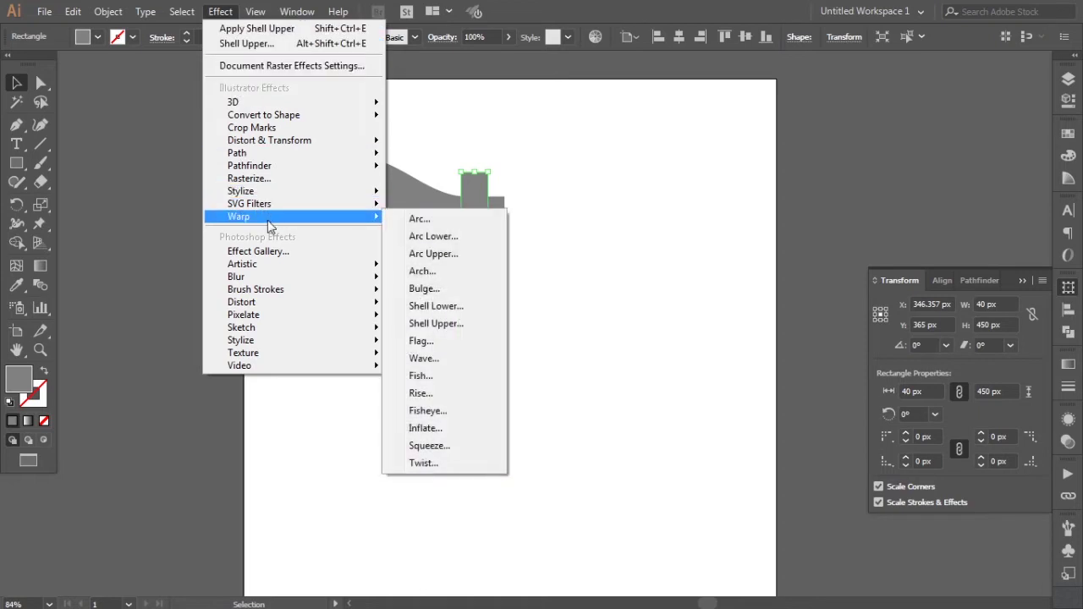
mouse_move(254, 216)
click(427, 289)
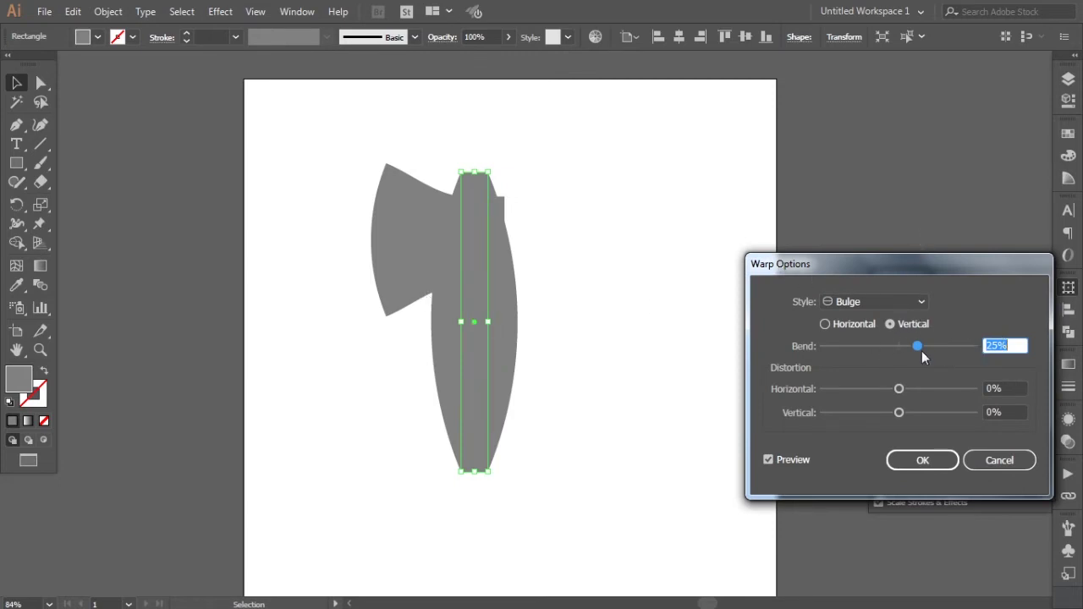
drag(919, 347, 885, 352)
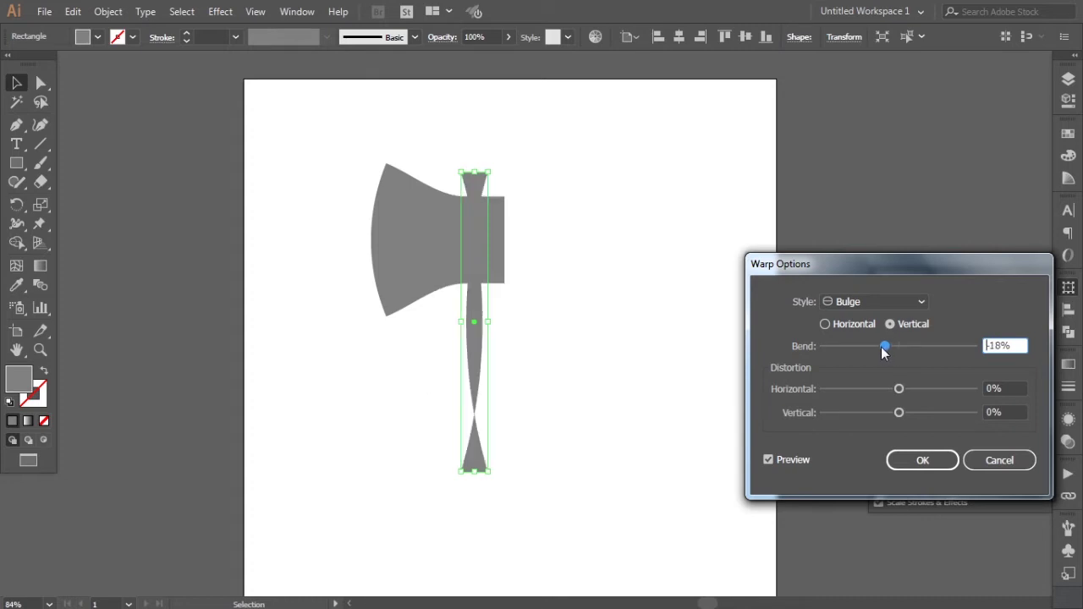
click(830, 323)
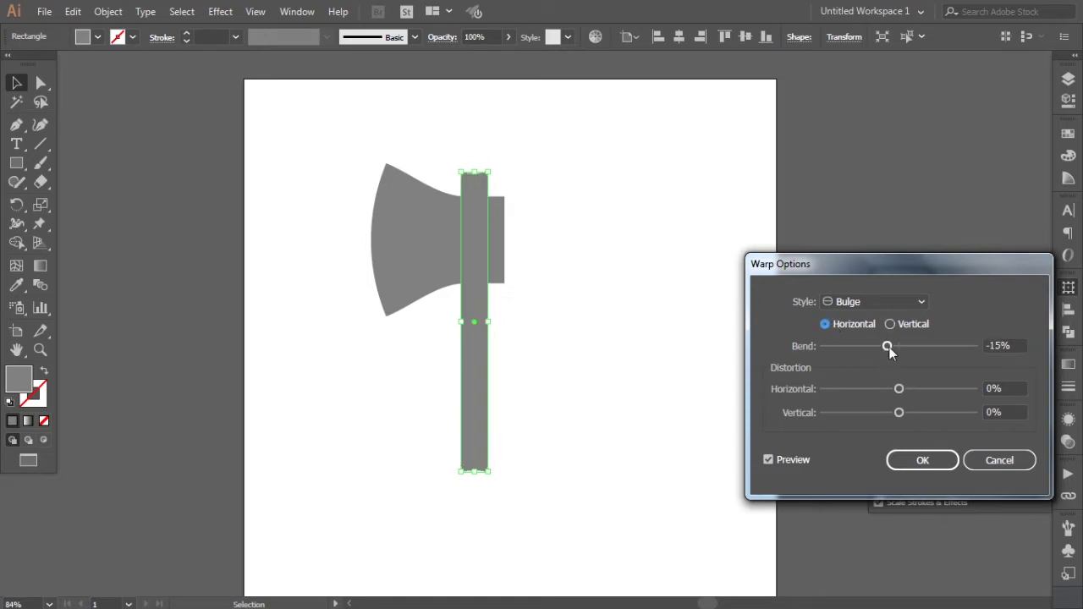
drag(888, 347, 940, 345)
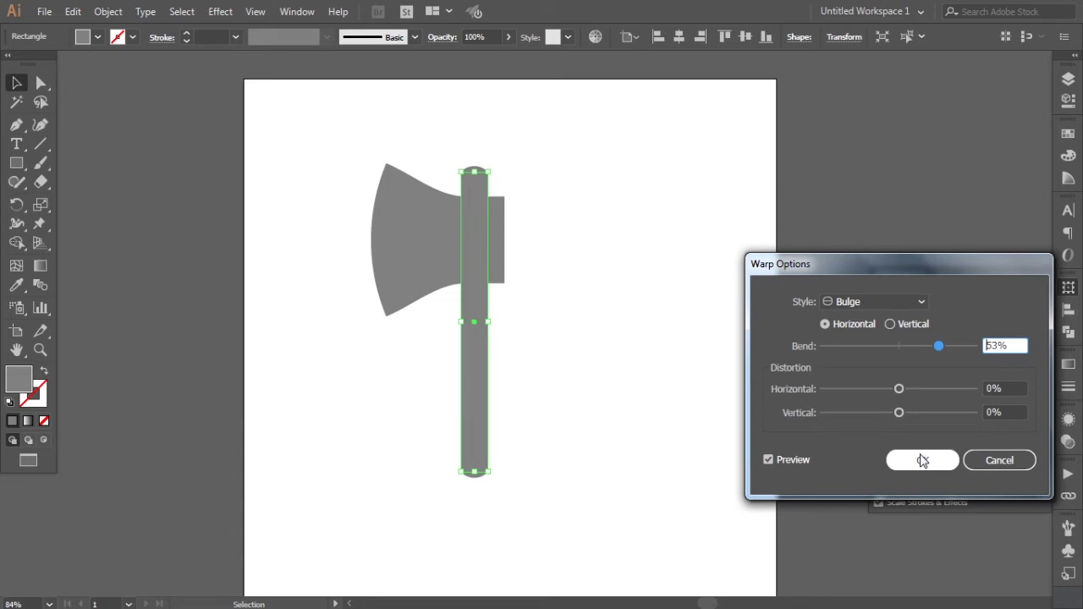
click(922, 461)
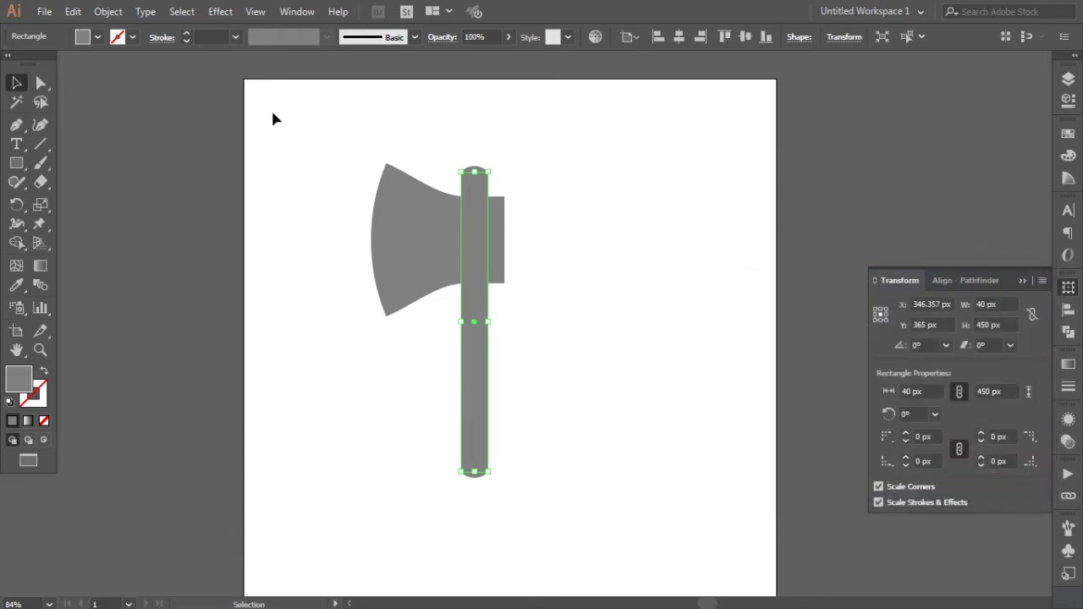
Add a new vertical Arc Upper warp at -6% bend with 17% vertical distortion
click(221, 12)
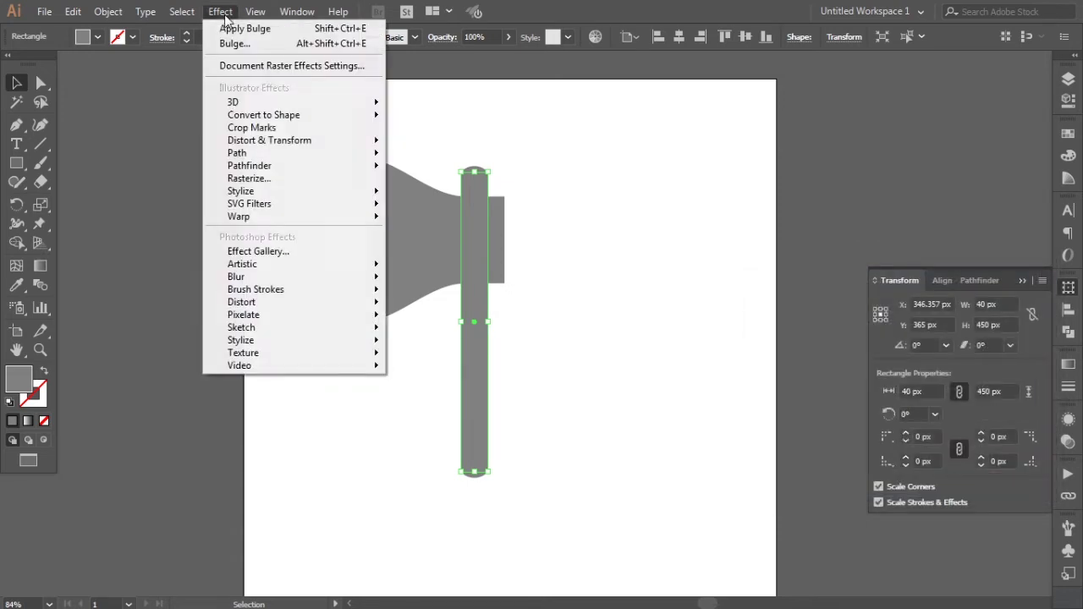
mouse_move(239, 216)
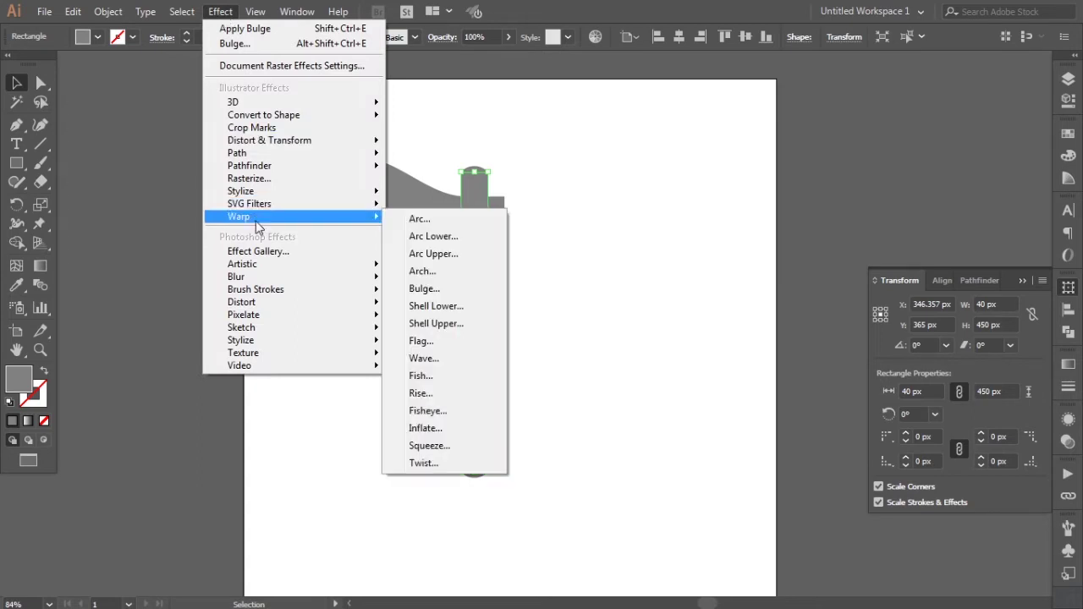
click(448, 254)
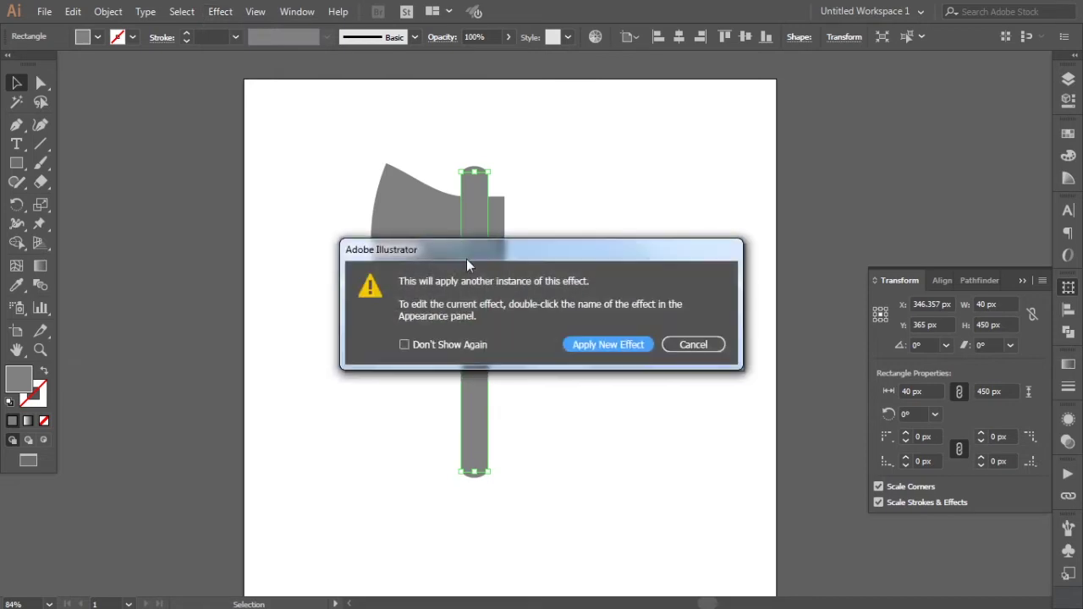
click(614, 345)
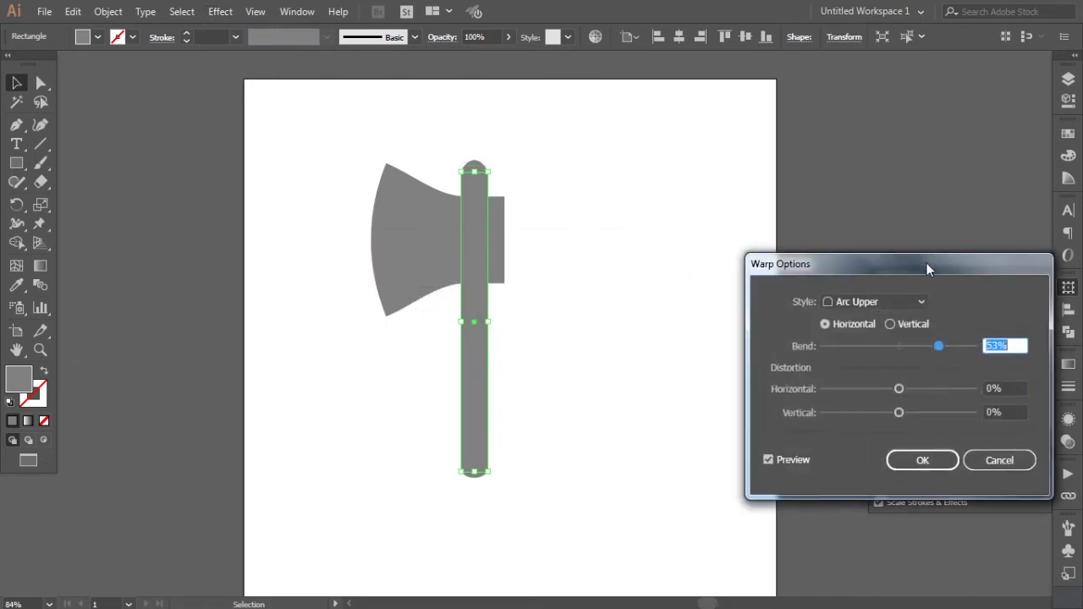
drag(927, 269, 805, 190)
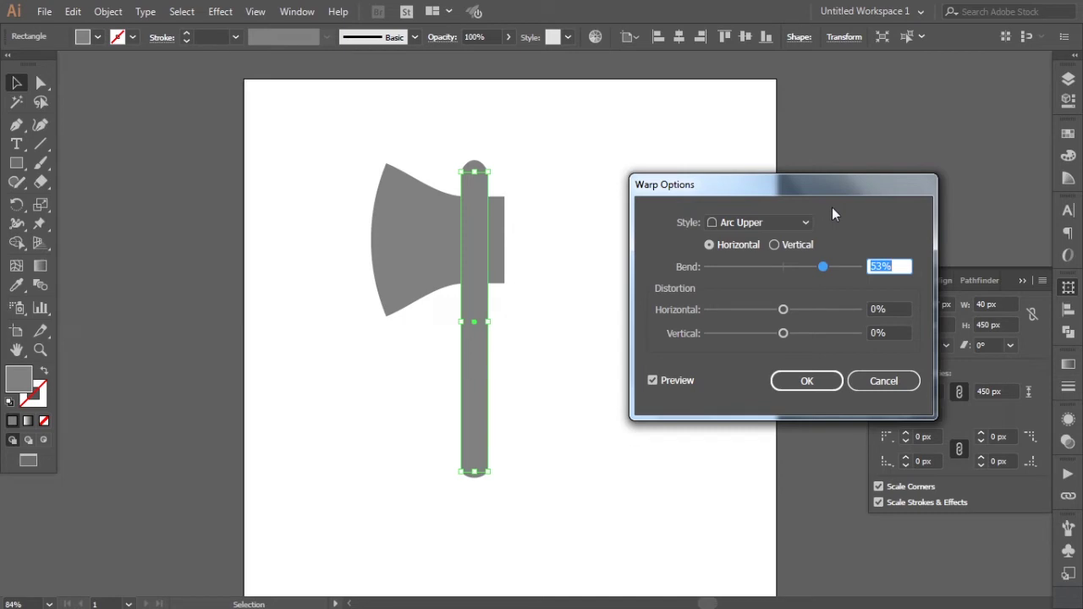
click(775, 246)
drag(822, 267, 778, 267)
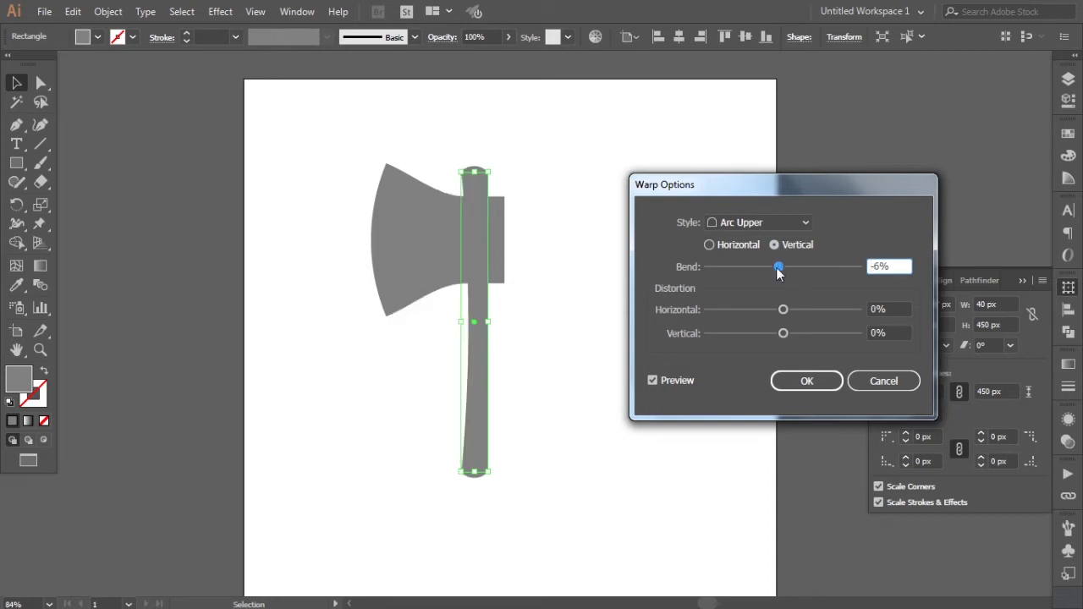
drag(779, 269, 778, 271)
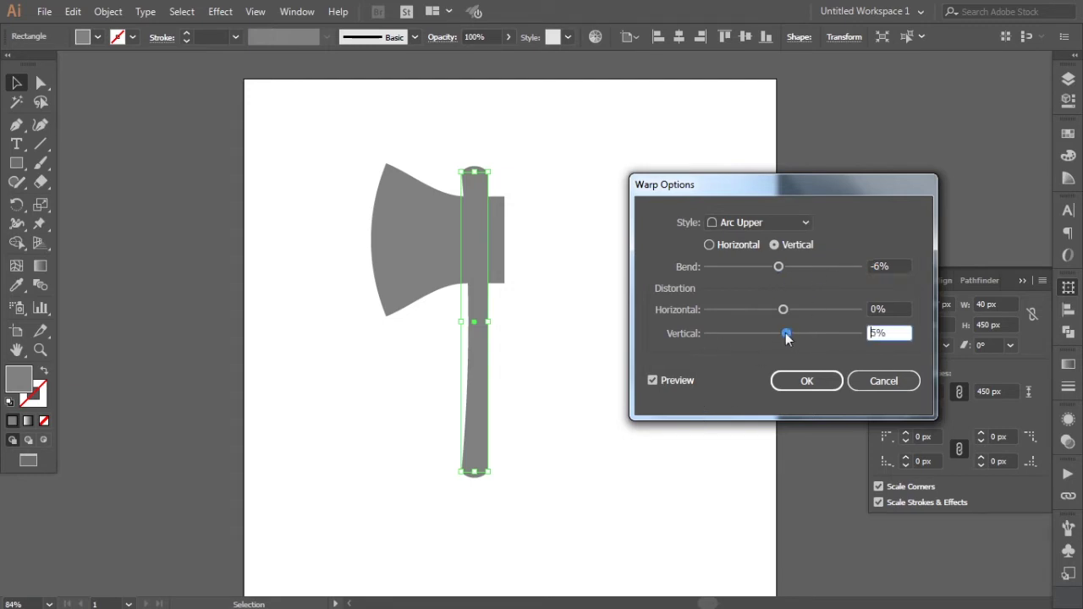
drag(783, 333, 800, 341)
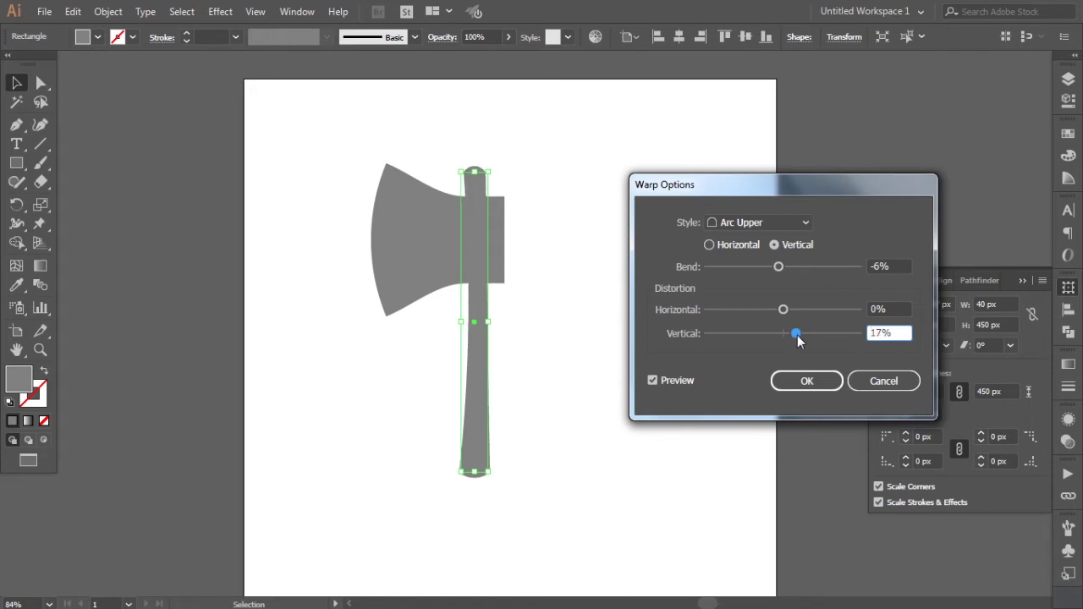
click(814, 381)
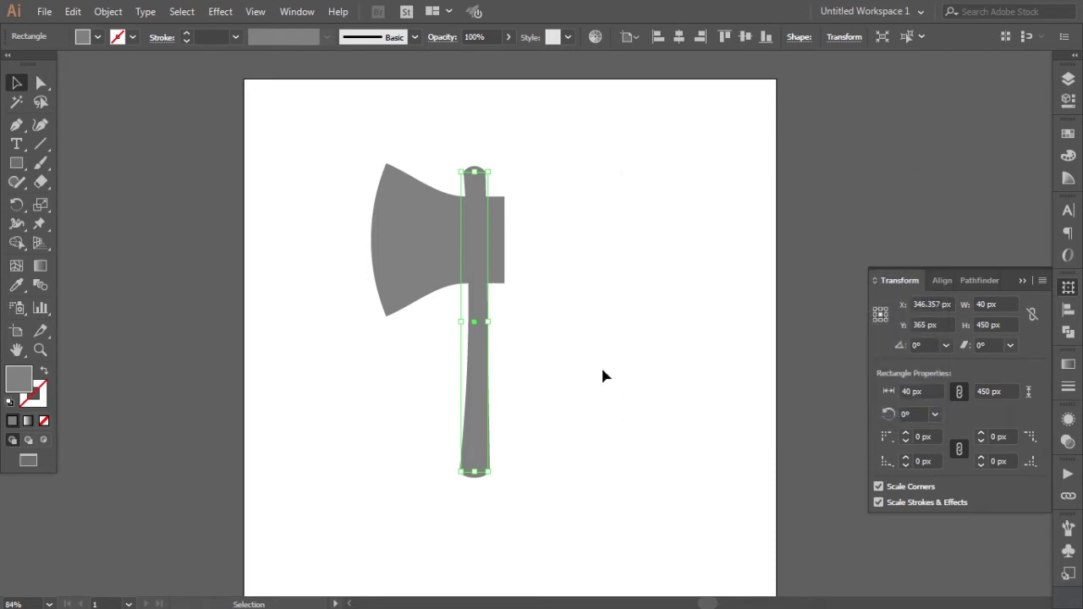
click(17, 349)
drag(679, 248, 675, 307)
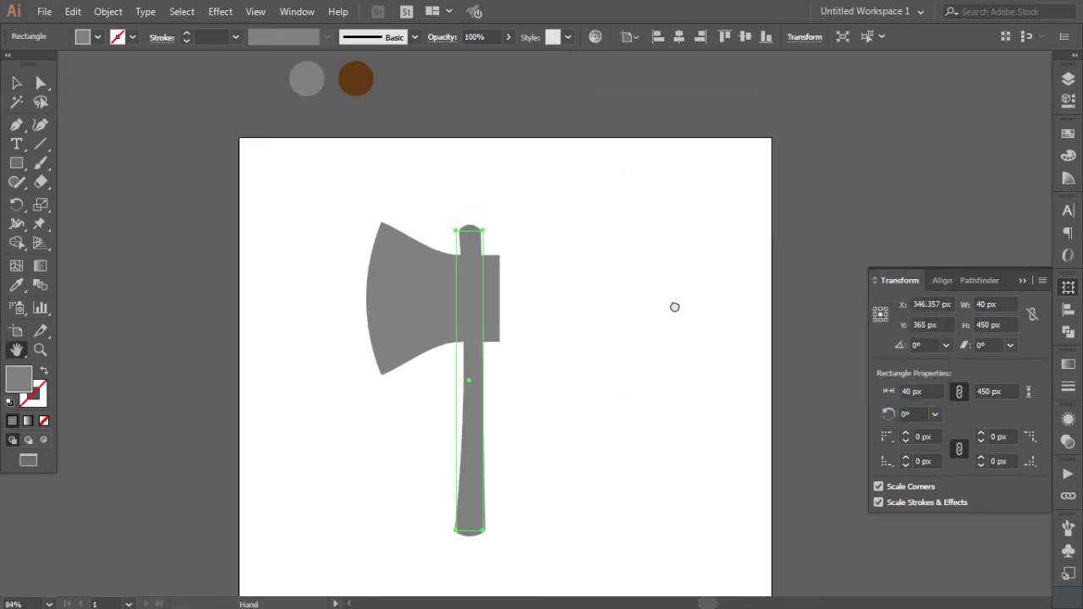
Fill the handle with the brown sampled from the brown circle
click(16, 285)
click(357, 101)
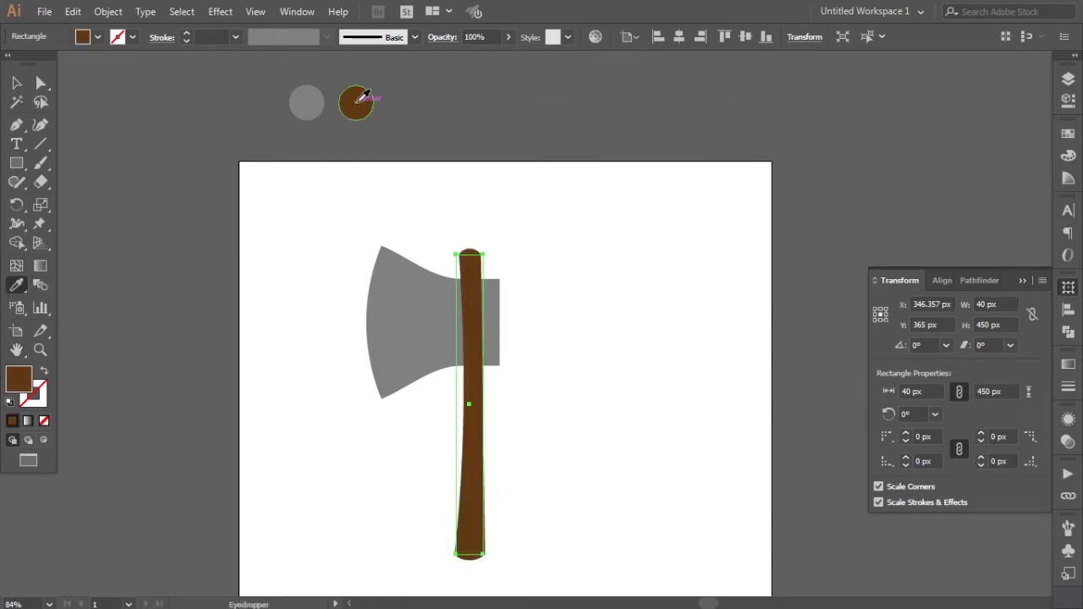
click(17, 82)
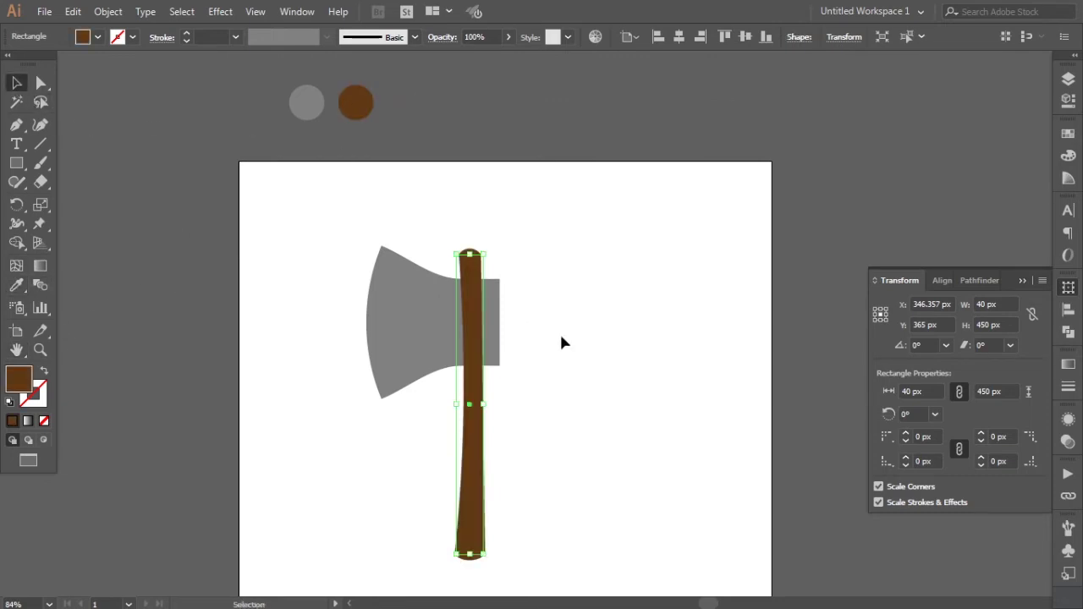
click(563, 341)
Send the brown handle to the back, behind the grey axe head
click(479, 446)
right_click(469, 442)
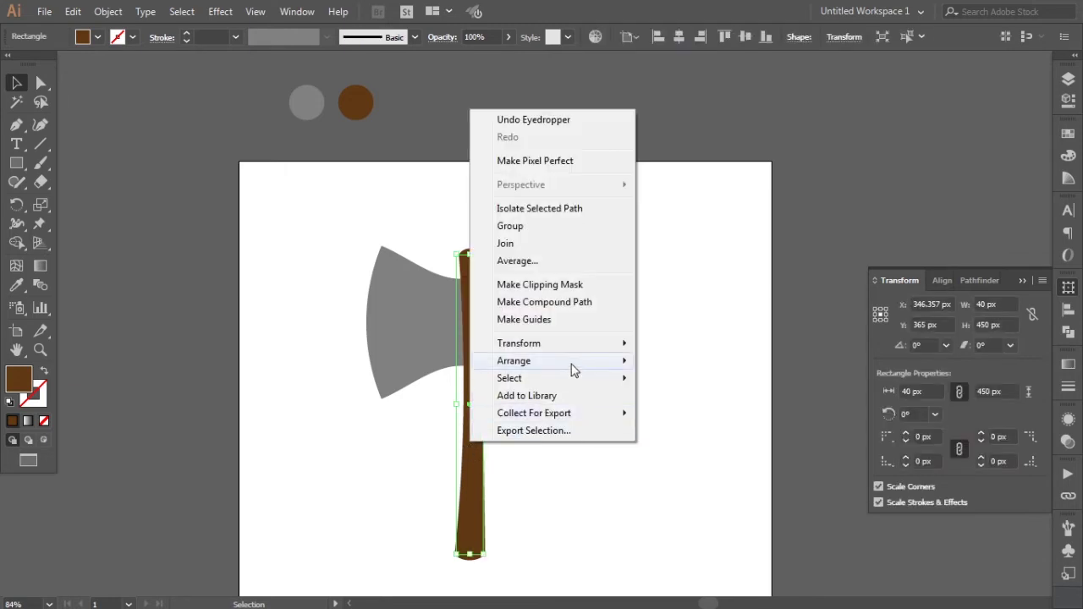
mouse_move(514, 360)
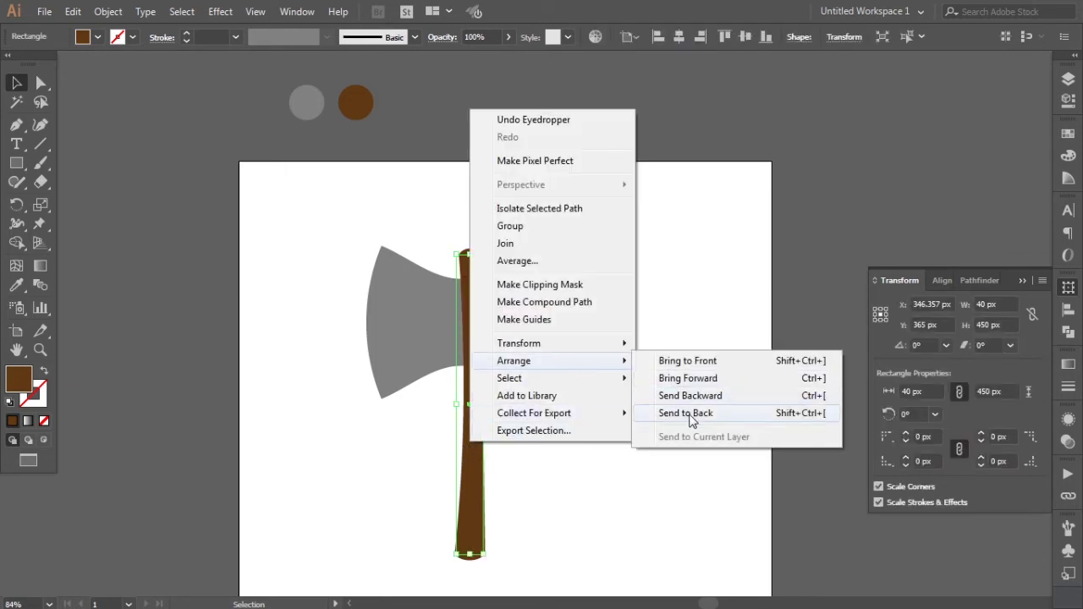
click(686, 413)
click(717, 337)
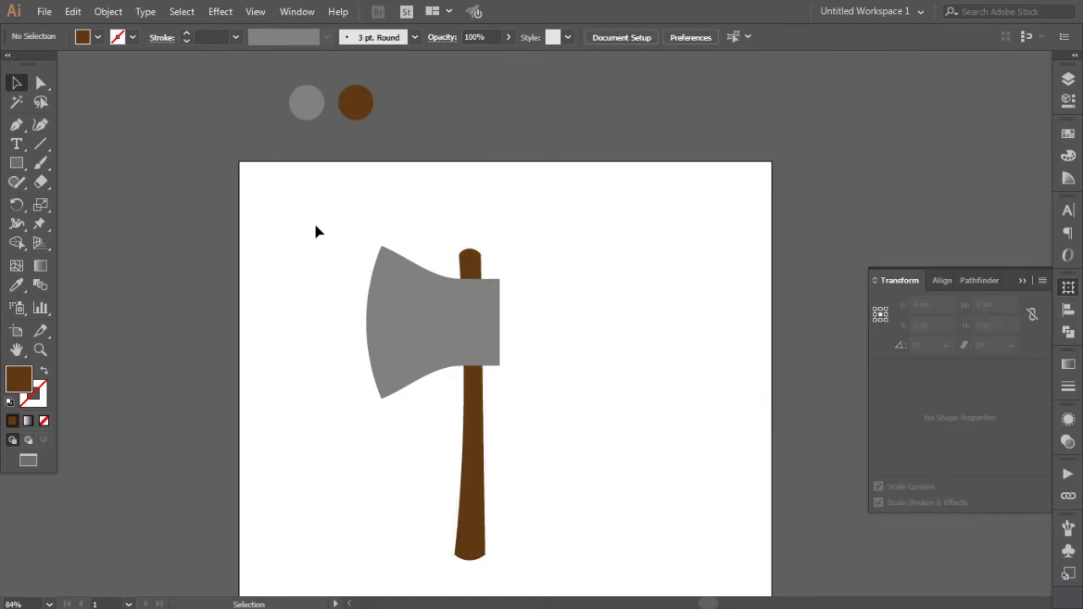
Select the whole axe and Alt-drag a copy of it to the right
drag(294, 201, 572, 555)
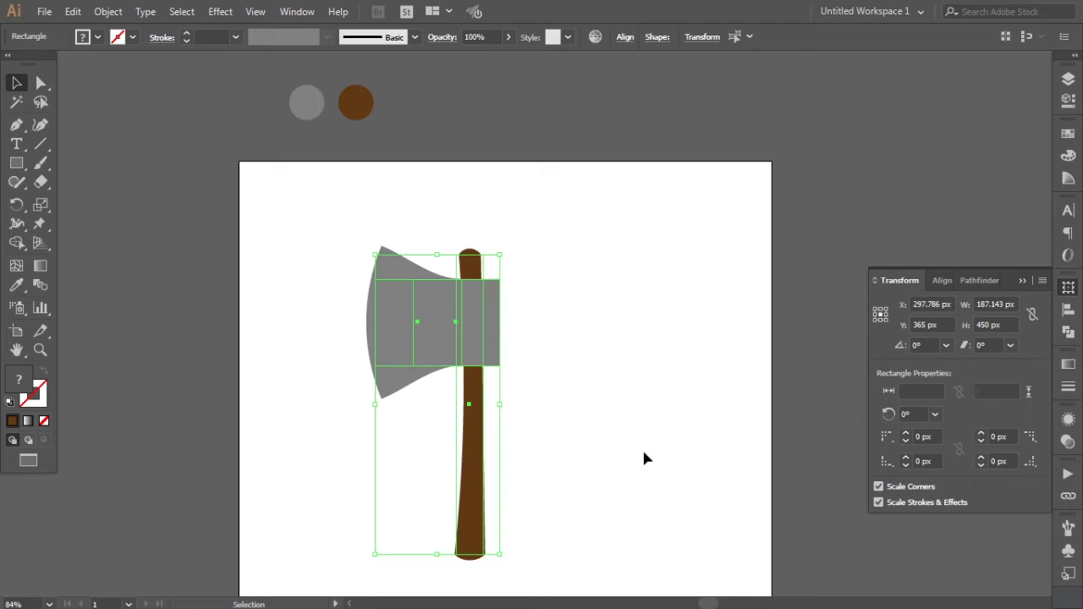
mouse_move(479, 346)
alt+mouse_down()
mouse_move(734, 345)
mouse_move(718, 330)
alt+mouse_up()
key(Caps_Lock)
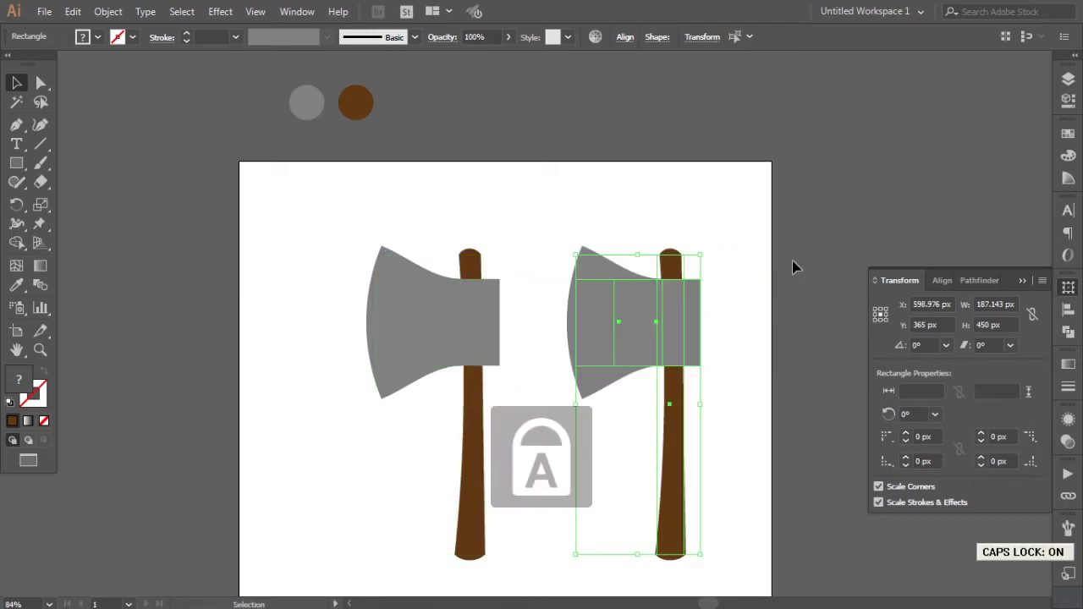
click(796, 263)
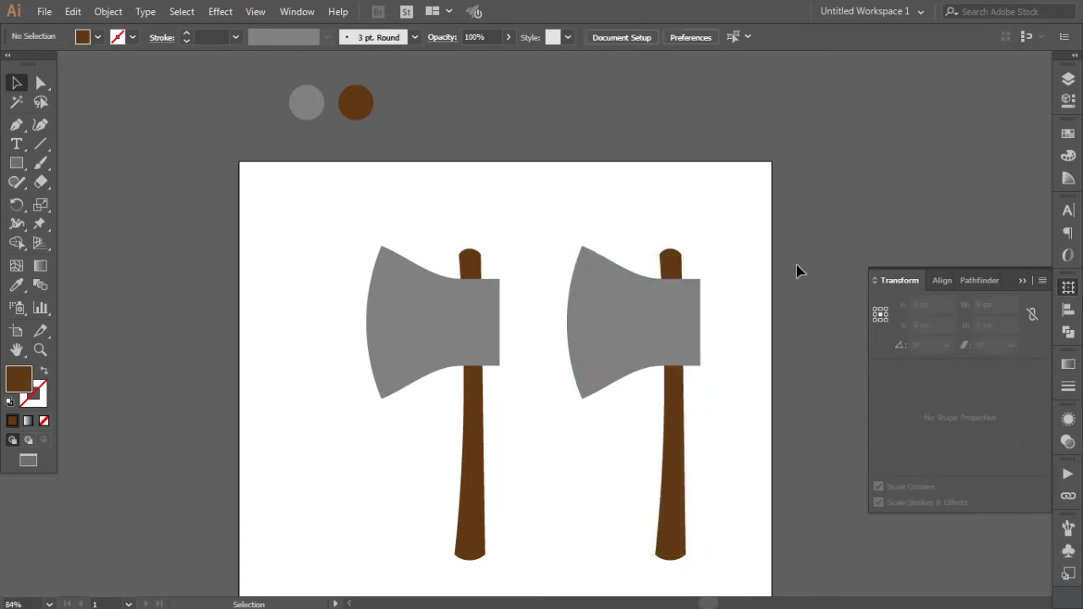
key(Caps_Lock)
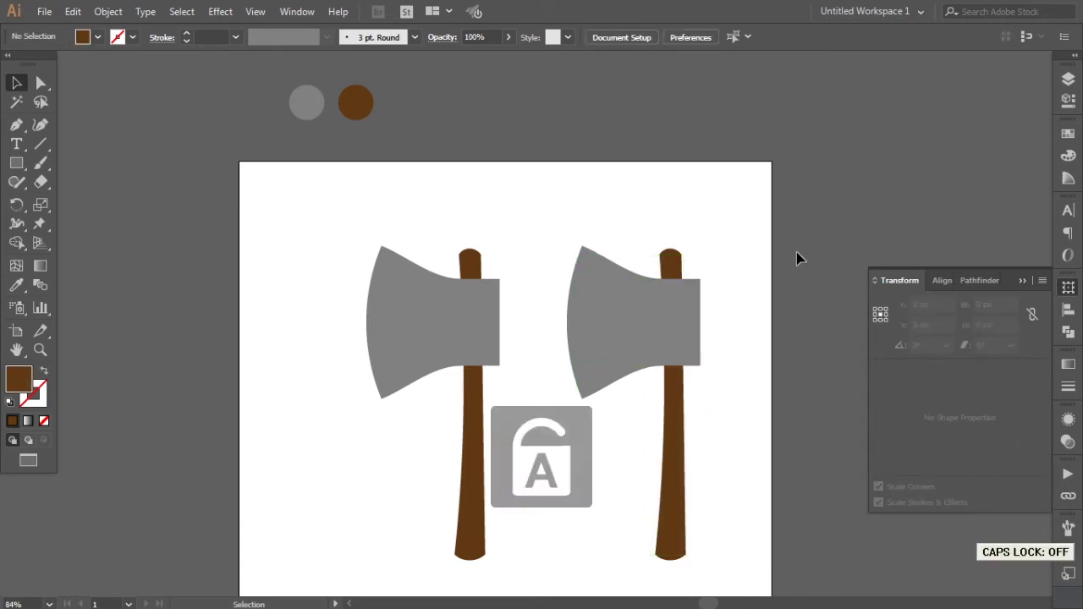
Expand the right axe's warped blade and unite it with the head rectangle
click(593, 294)
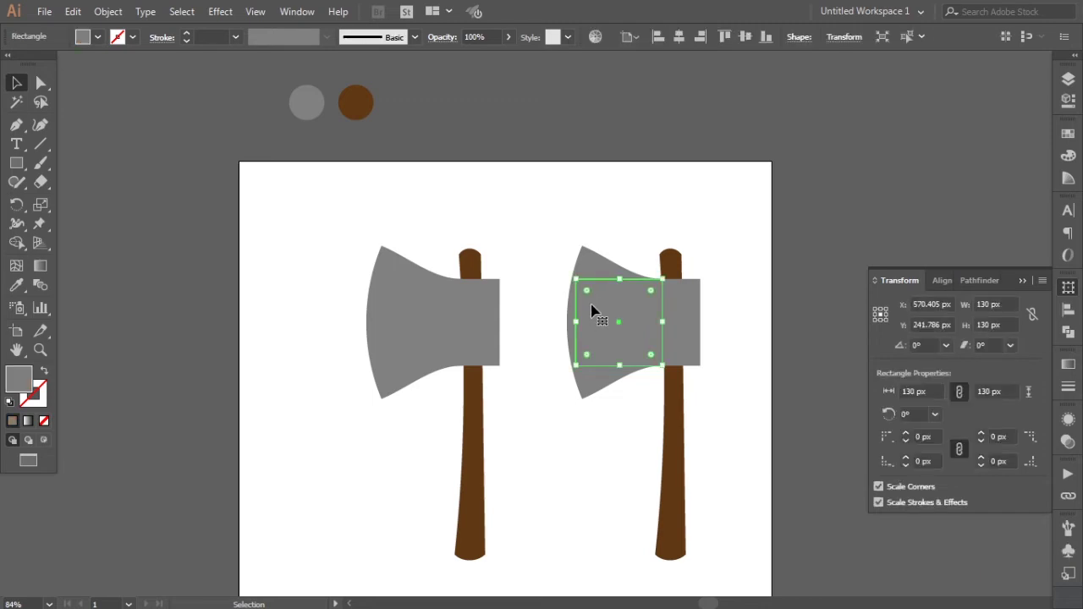
click(107, 12)
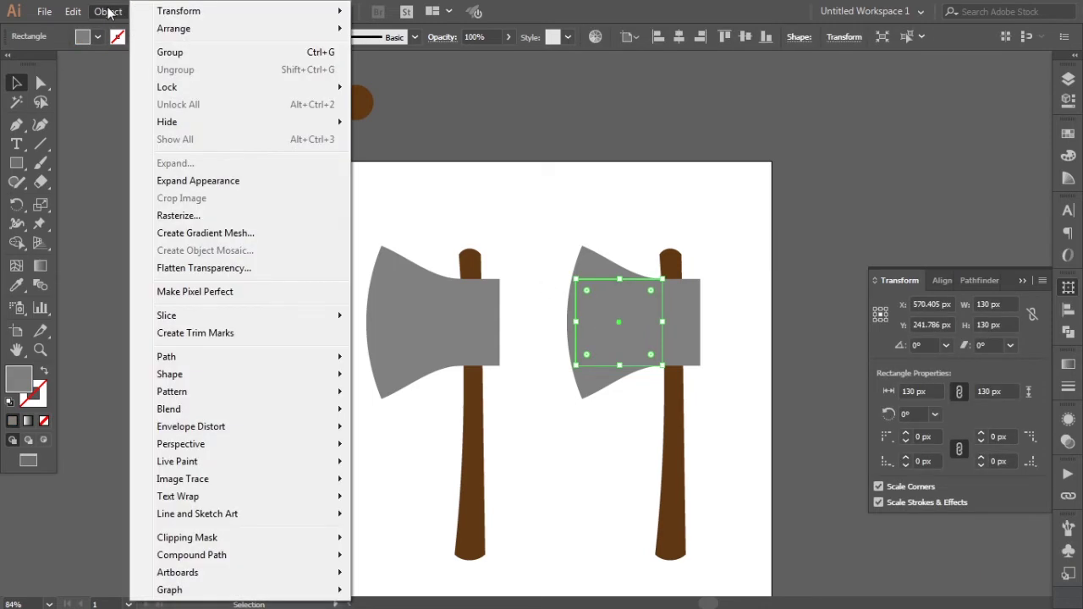
click(227, 184)
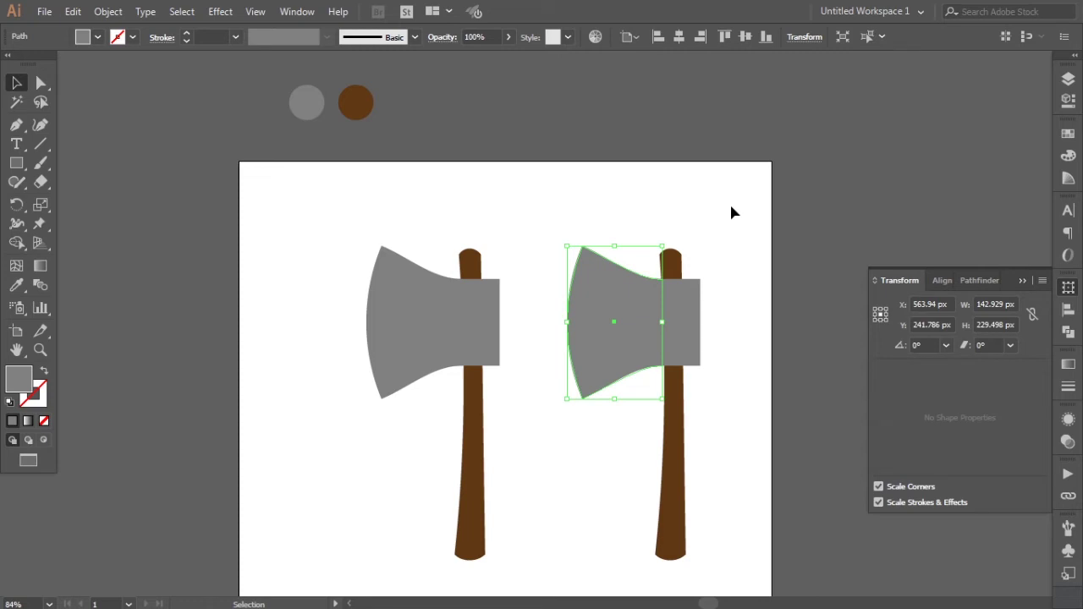
shift+click(677, 319)
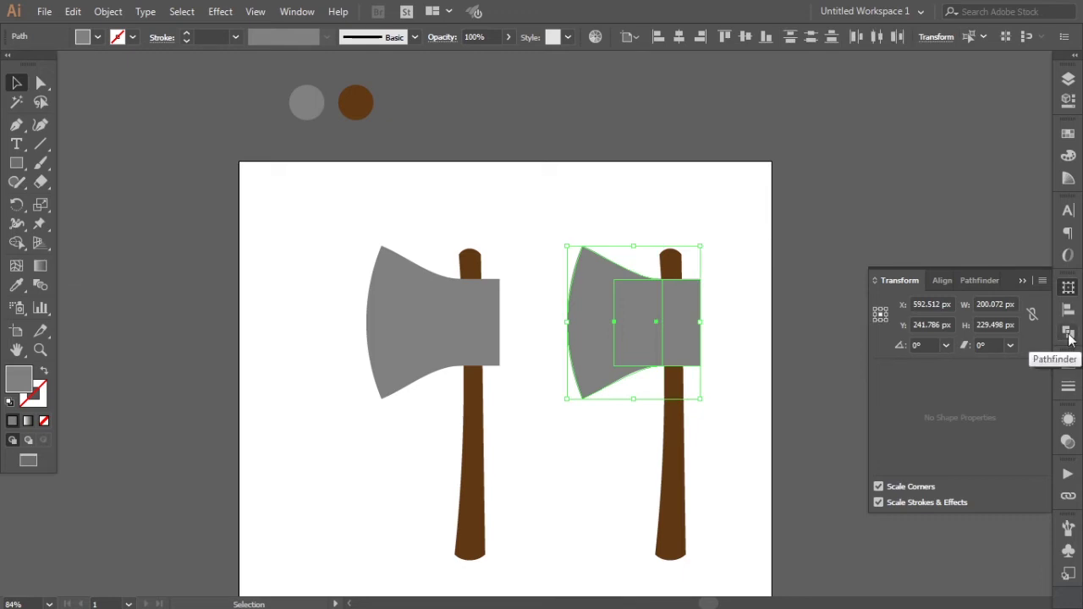
click(1069, 334)
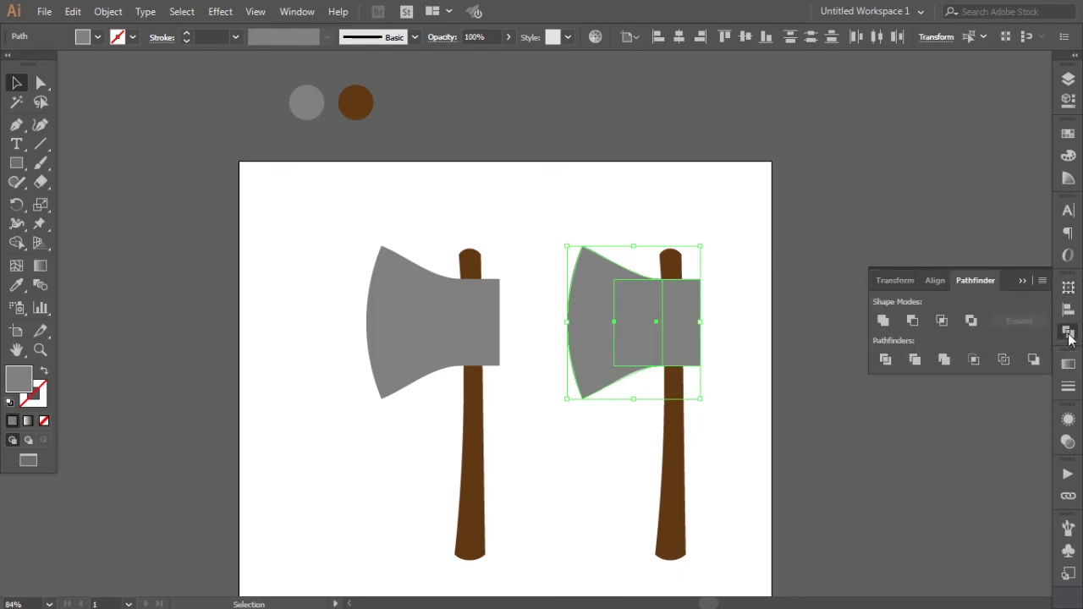
click(884, 321)
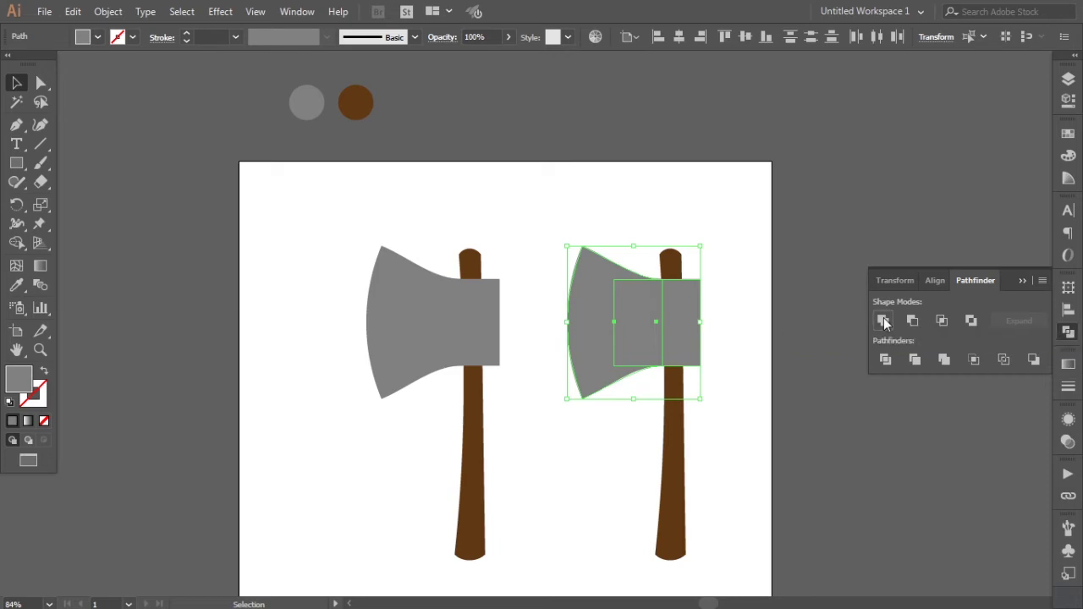
click(744, 250)
Paste a copy of the merged head in front and nudge it slightly right
click(628, 334)
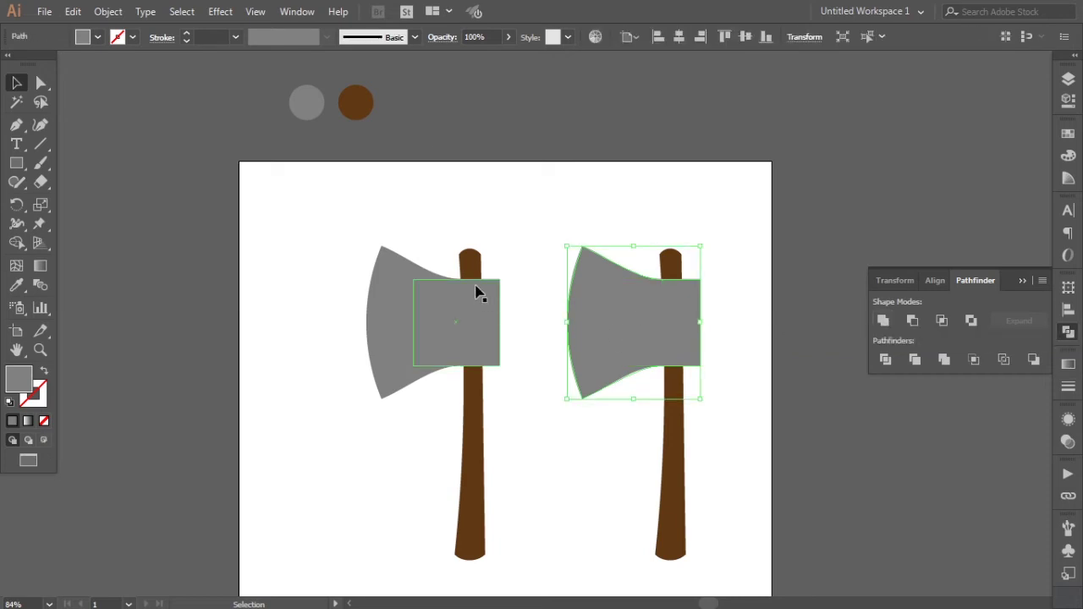
click(75, 11)
click(104, 88)
click(73, 11)
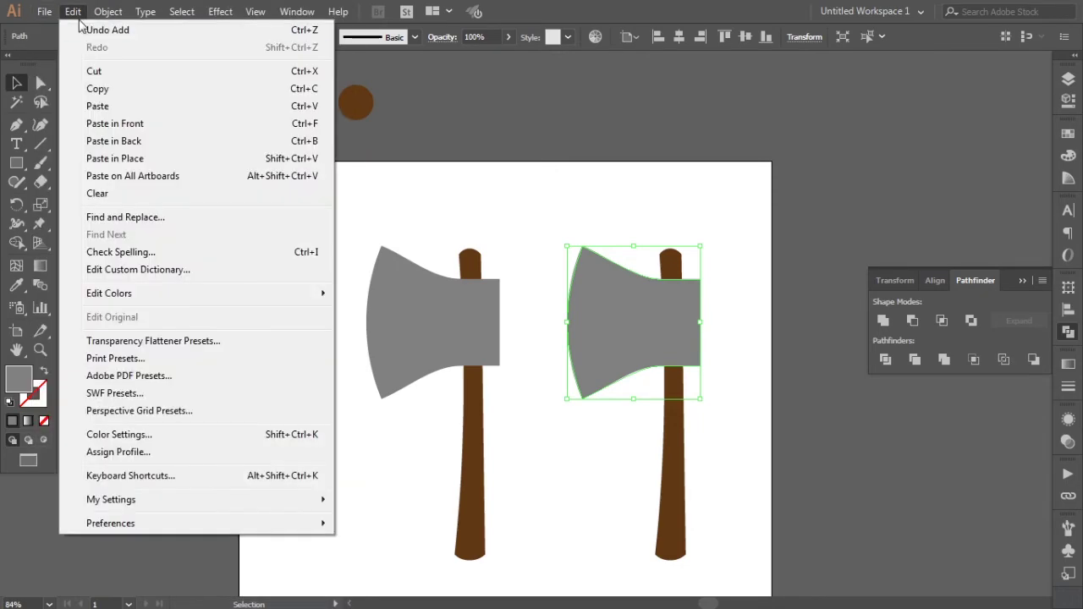
click(117, 125)
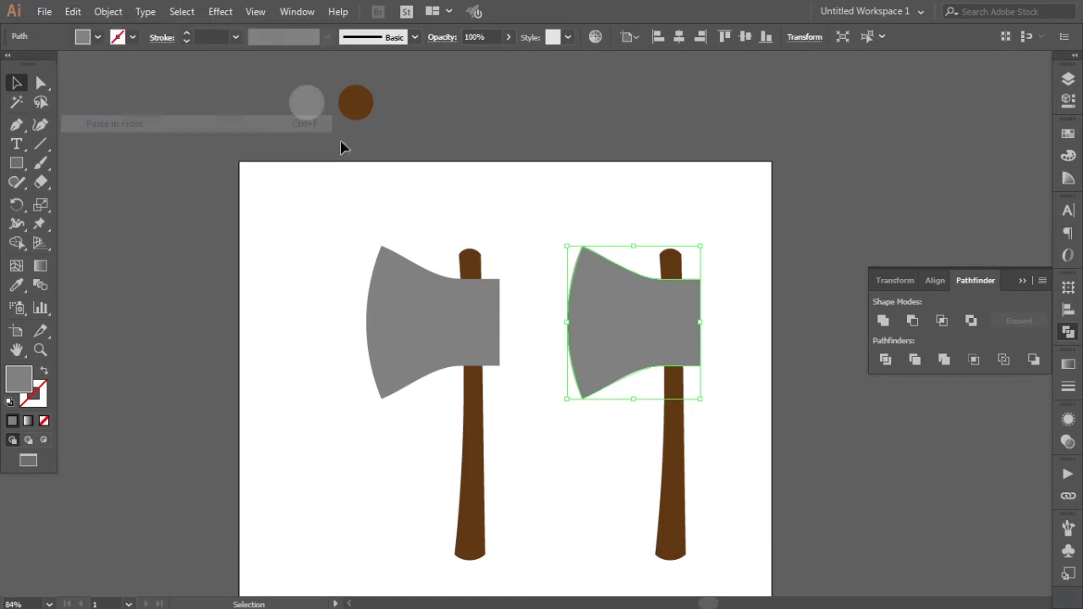
click(690, 165)
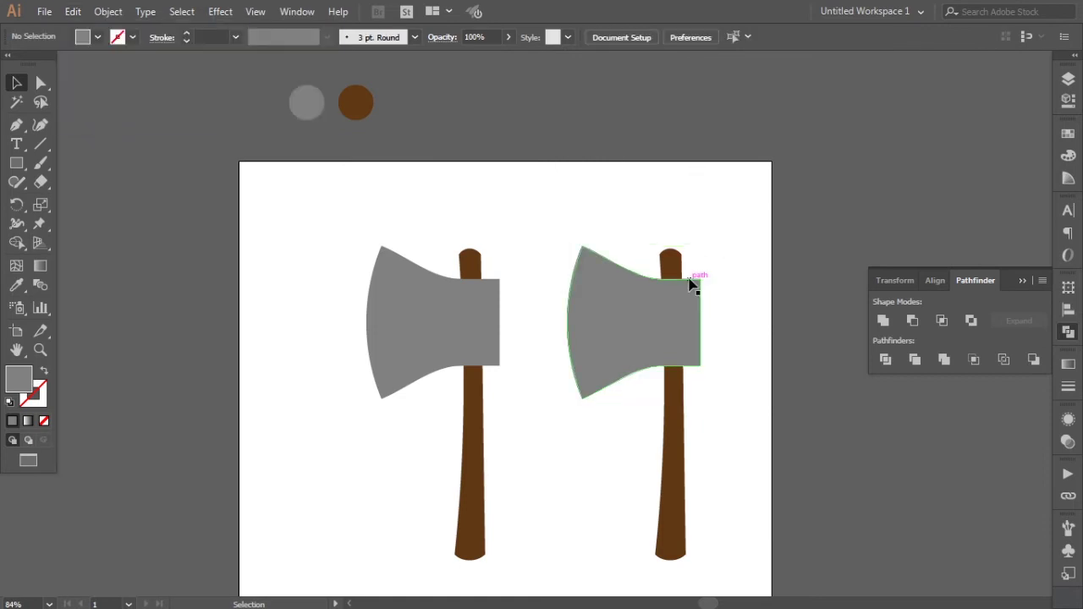
click(668, 329)
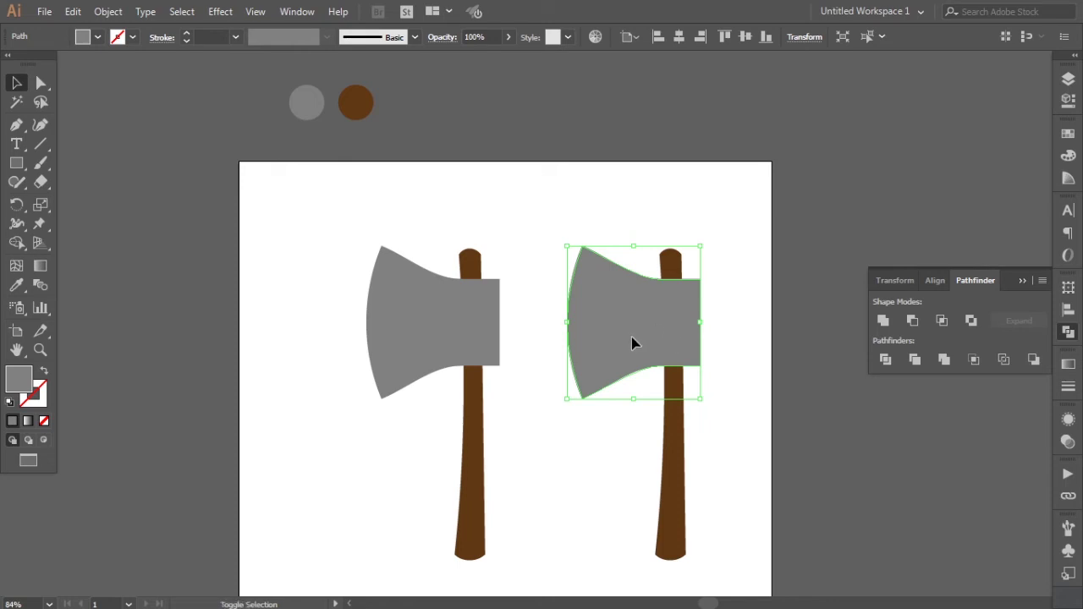
drag(632, 337, 654, 341)
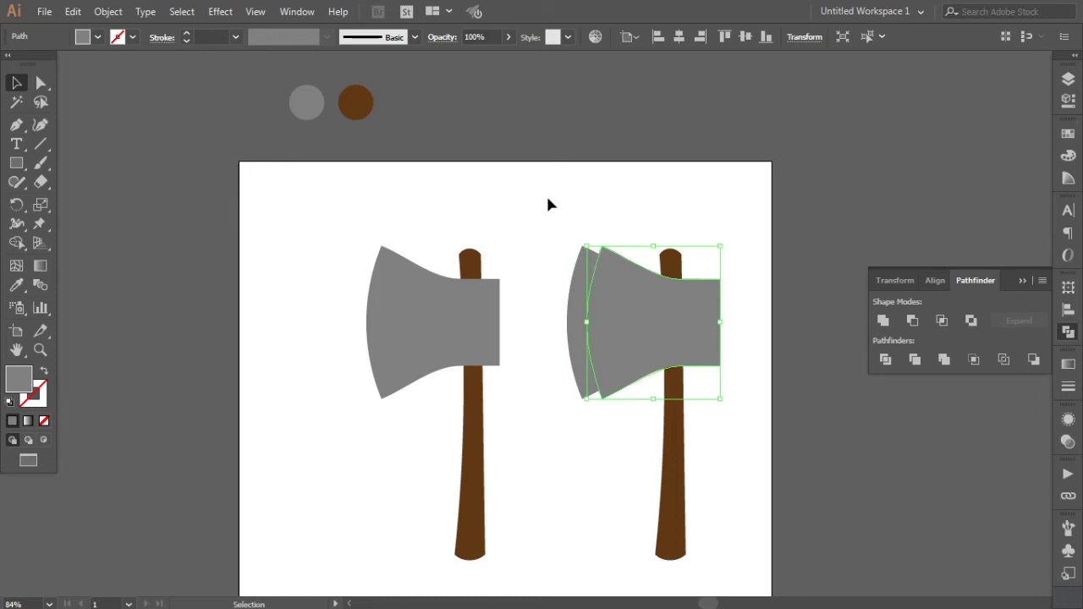
Minus Front the two heads into a thin edge strip and fill it white
drag(544, 203, 629, 295)
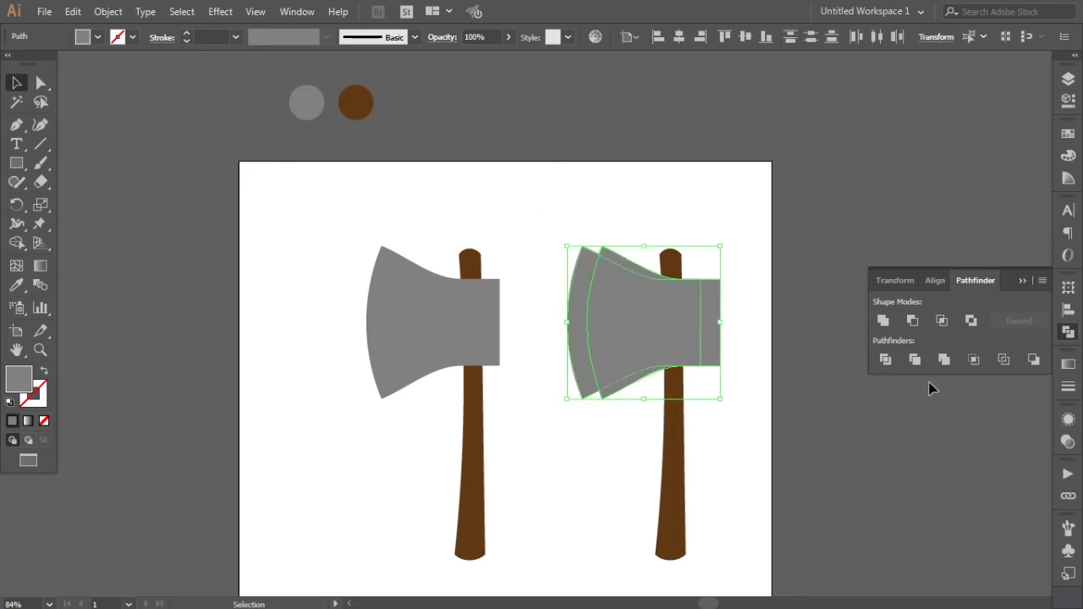
click(913, 322)
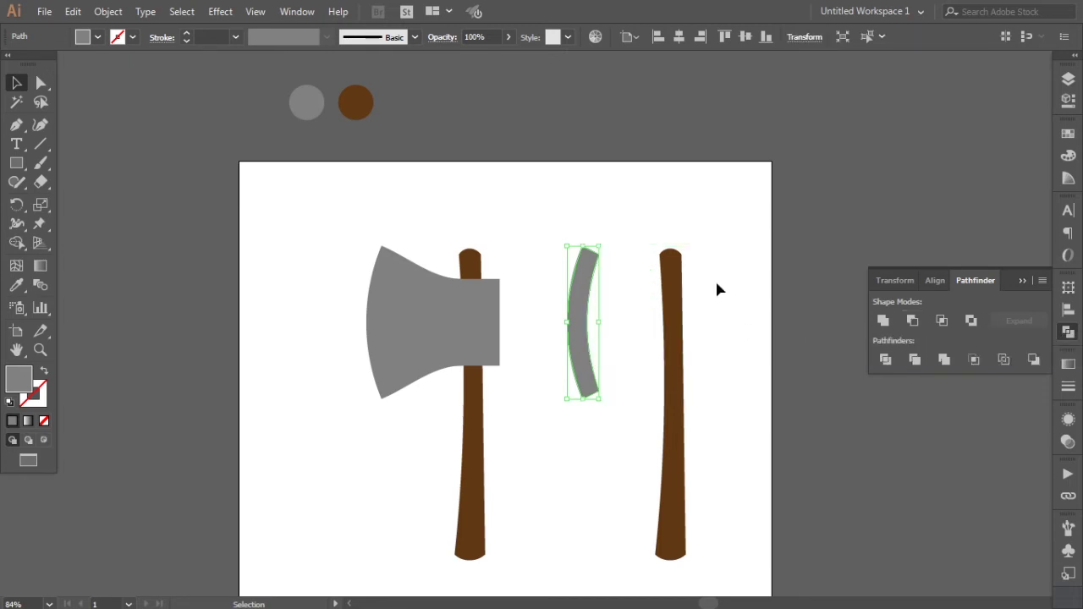
click(716, 290)
click(580, 306)
click(96, 37)
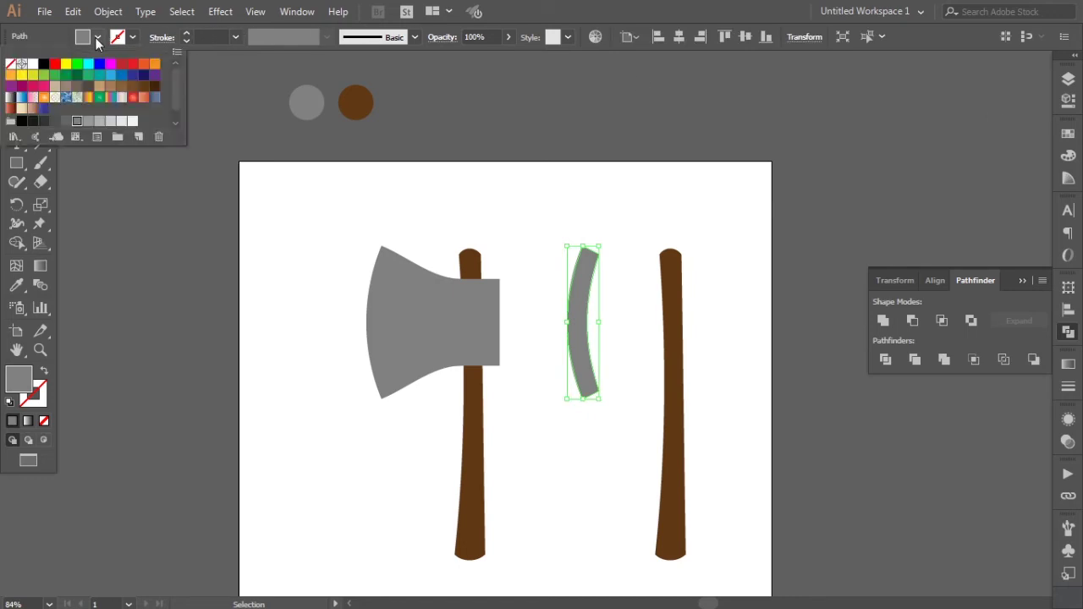
click(32, 63)
click(605, 170)
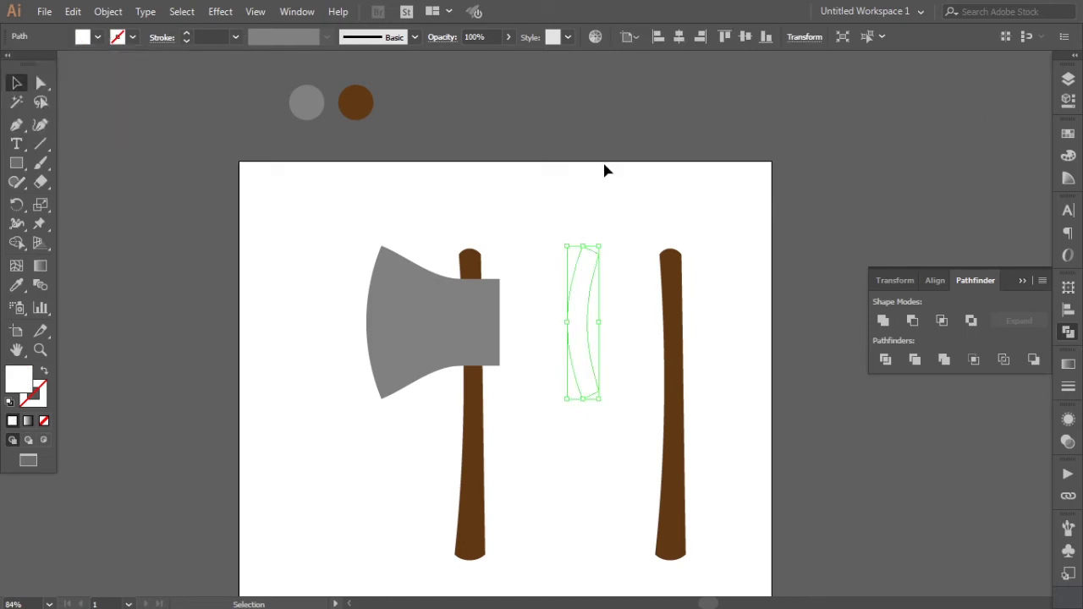
click(605, 177)
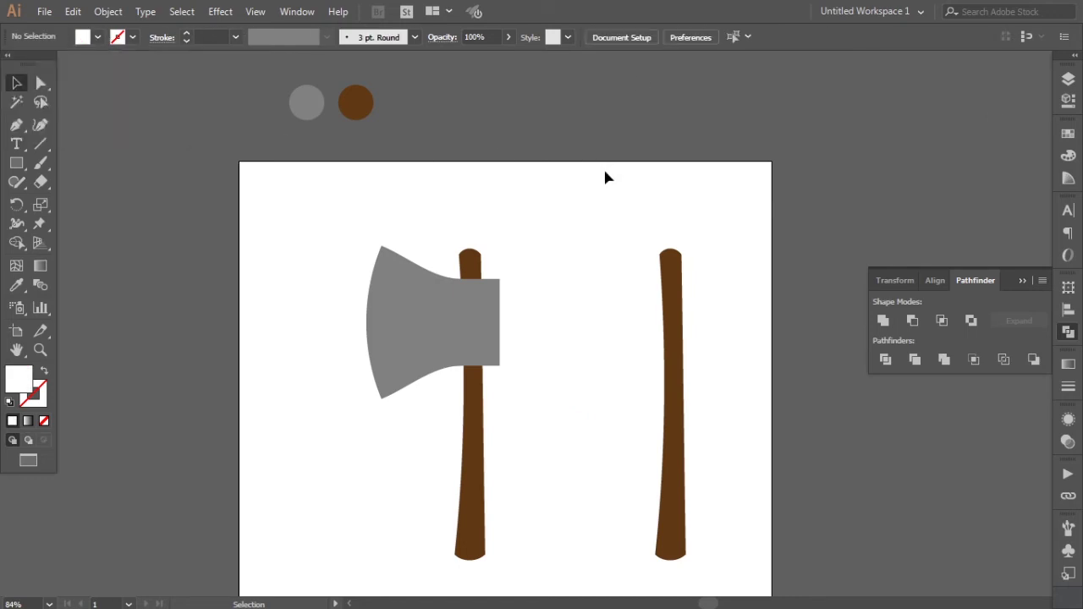
Paste the grey head copy in front, then send it to the back behind the handle and white edge strip
click(75, 12)
click(127, 125)
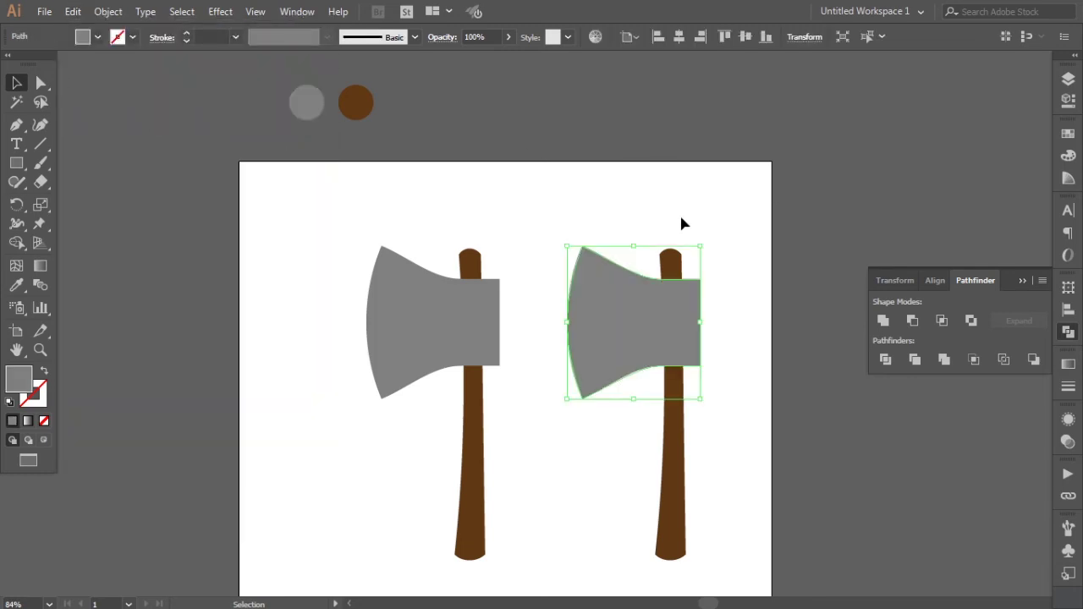
click(733, 277)
drag(746, 234, 657, 343)
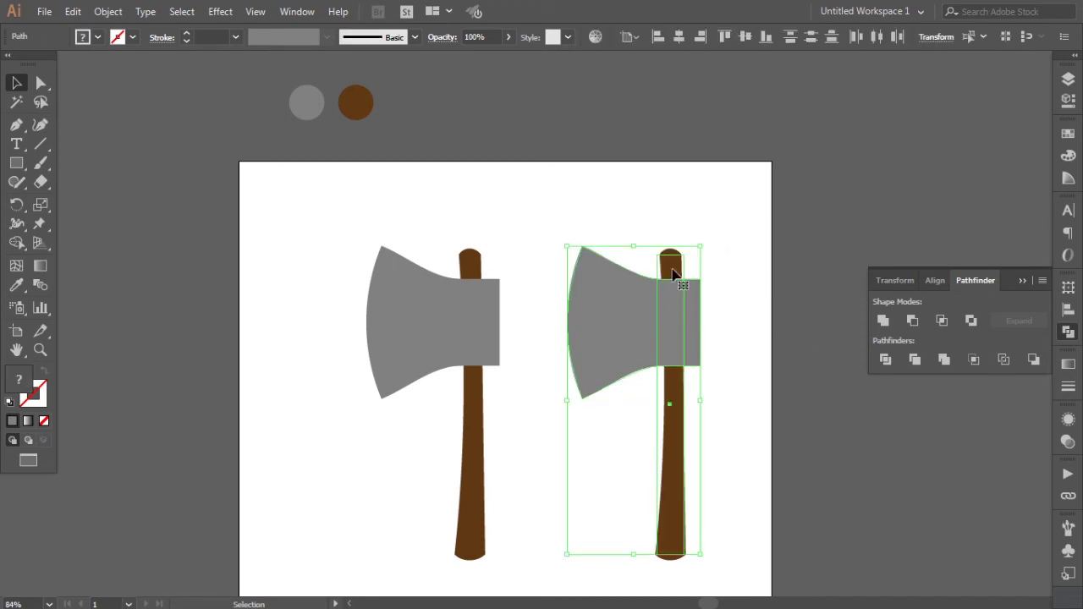
right_click(663, 320)
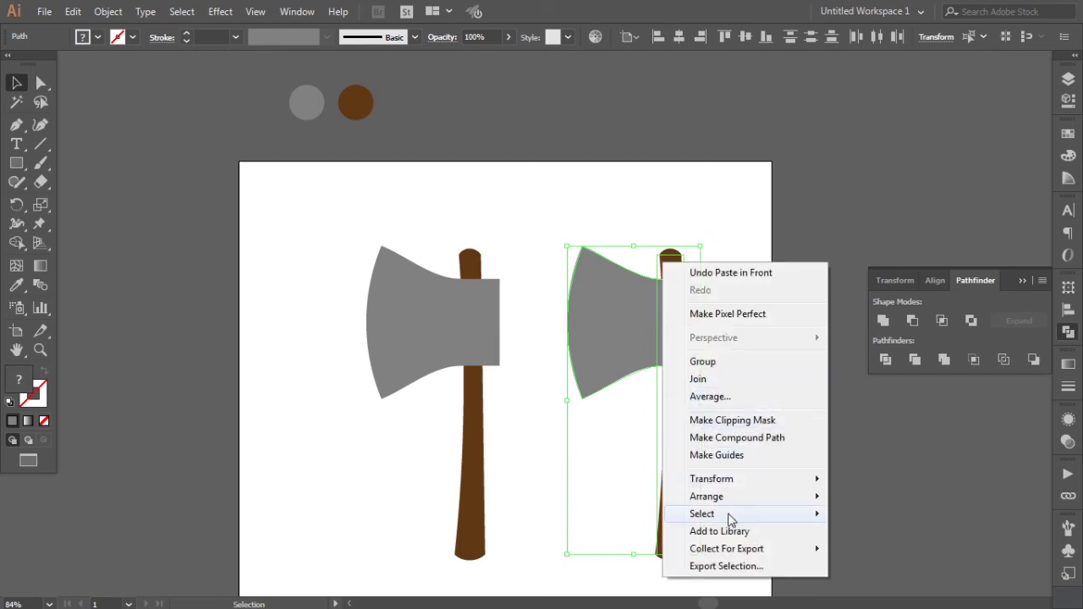
mouse_move(706, 497)
click(877, 549)
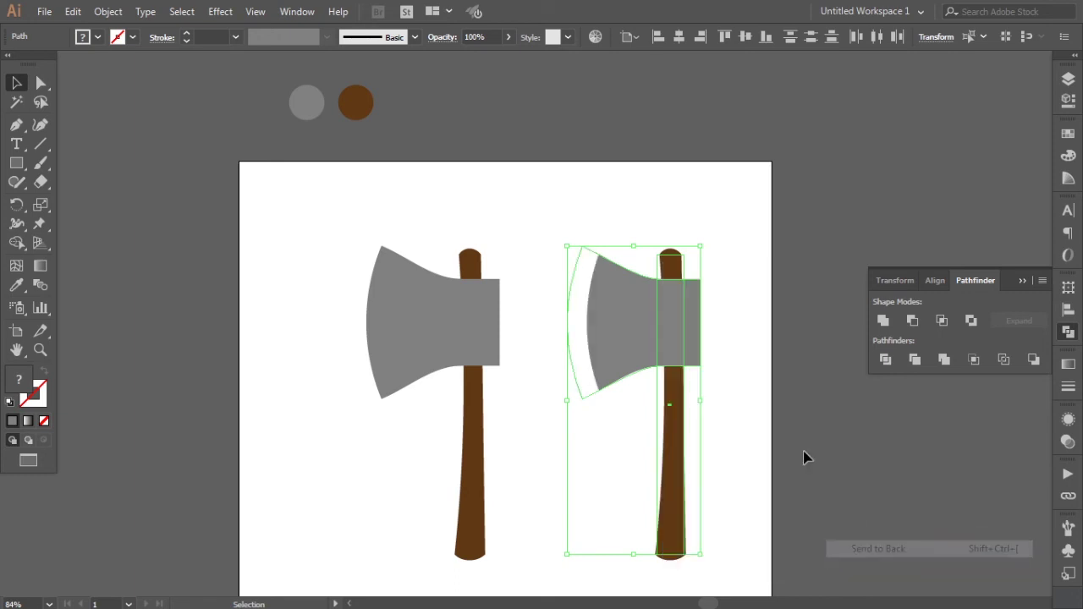
click(788, 340)
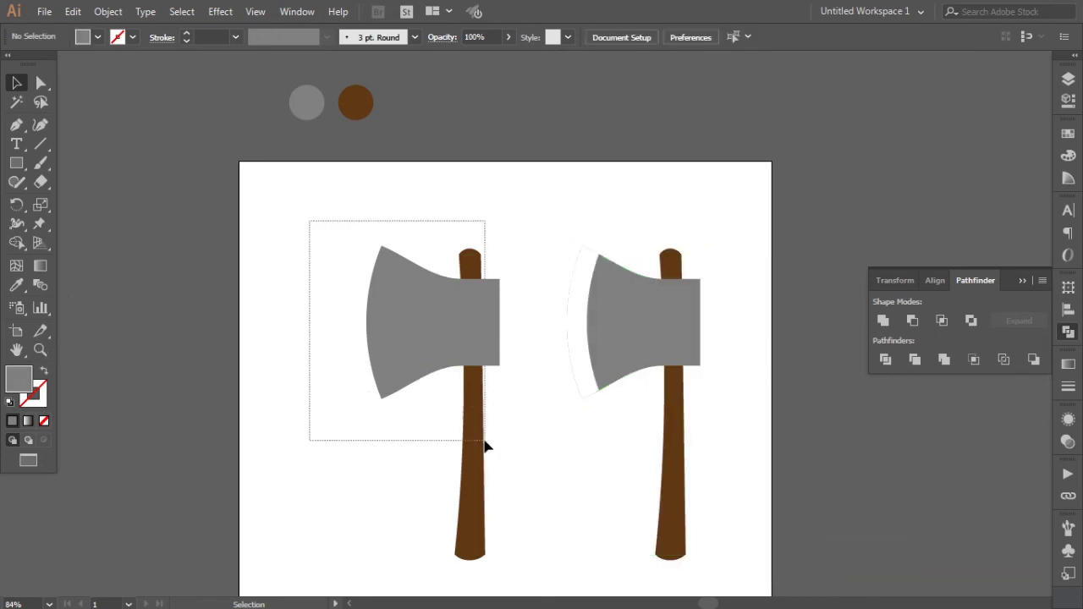
Move the flat left axe off the artboard onto the pasteboard
drag(306, 237, 507, 407)
drag(453, 345, 116, 334)
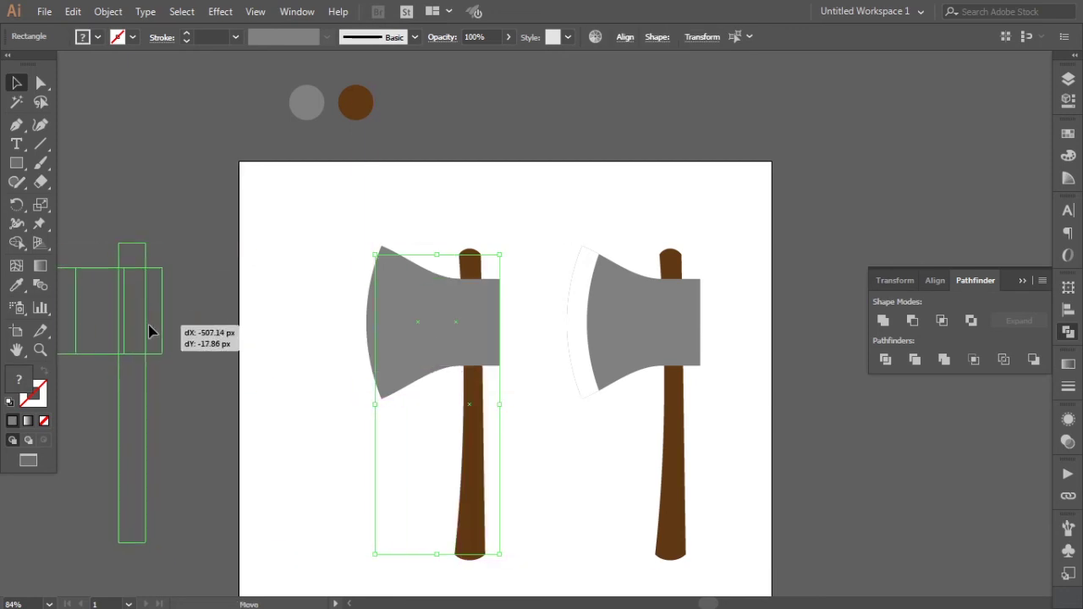
click(17, 350)
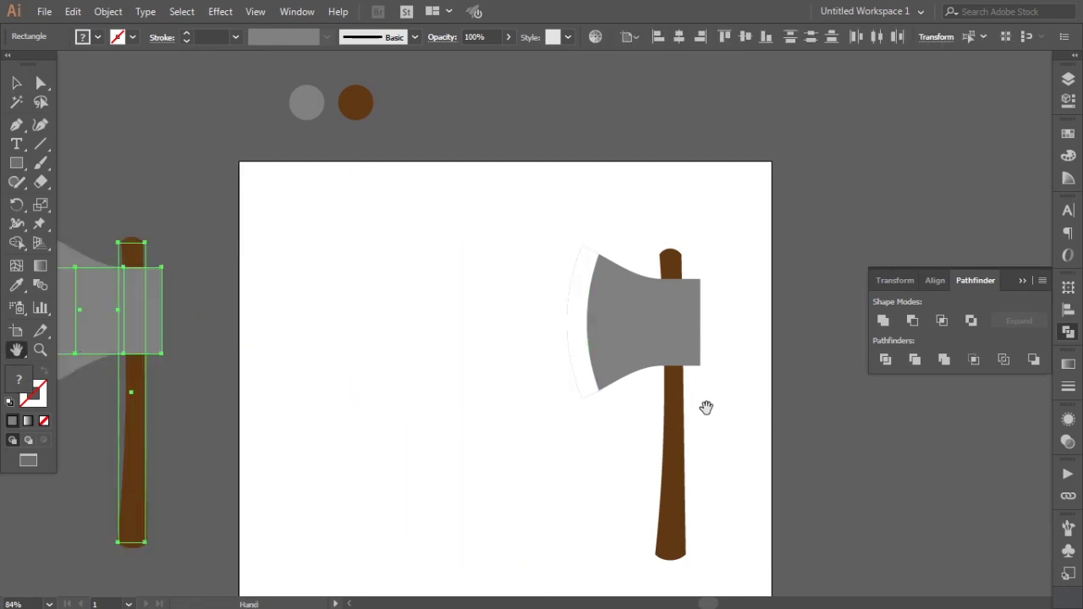
mouse_move(706, 406)
mouse_down()
mouse_move(532, 333)
mouse_move(502, 339)
mouse_up()
click(16, 83)
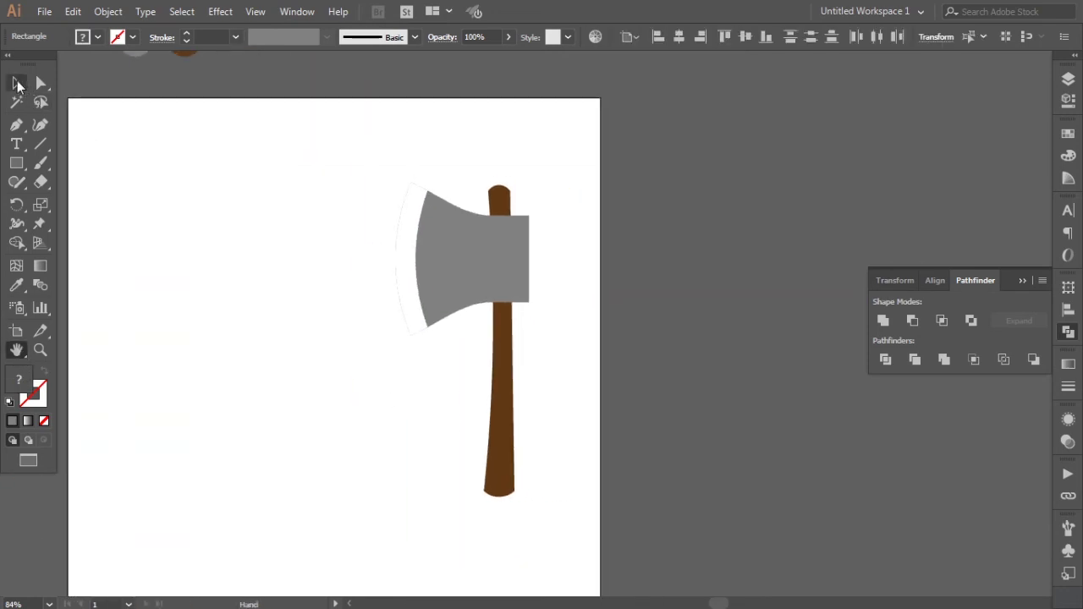
Fill the remaining axe head with a white-to-black gradient, midpoint at 30%, then shift the axe left
click(484, 266)
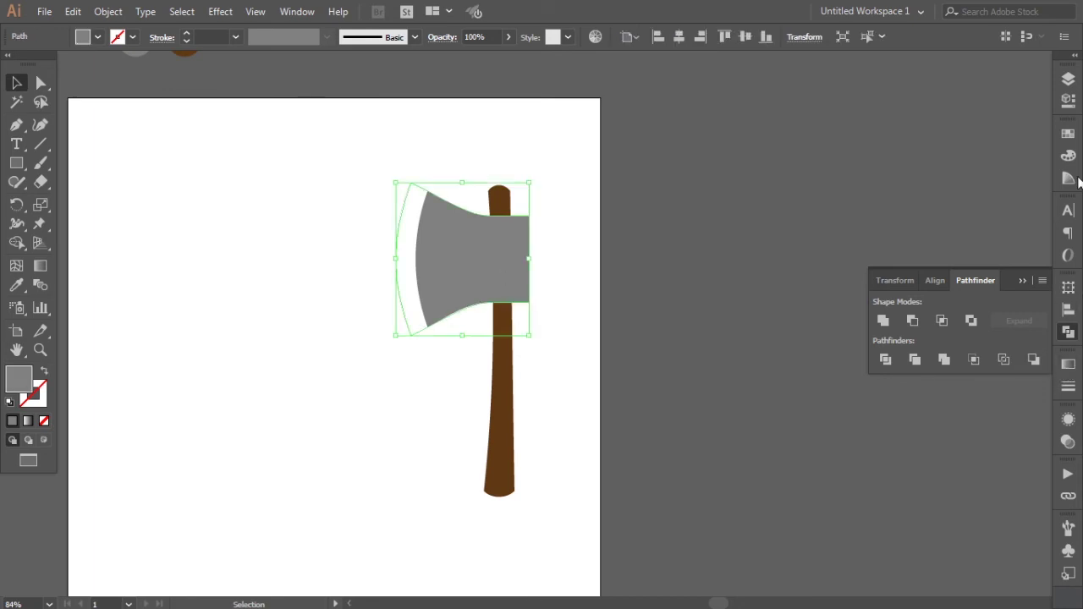
click(1069, 133)
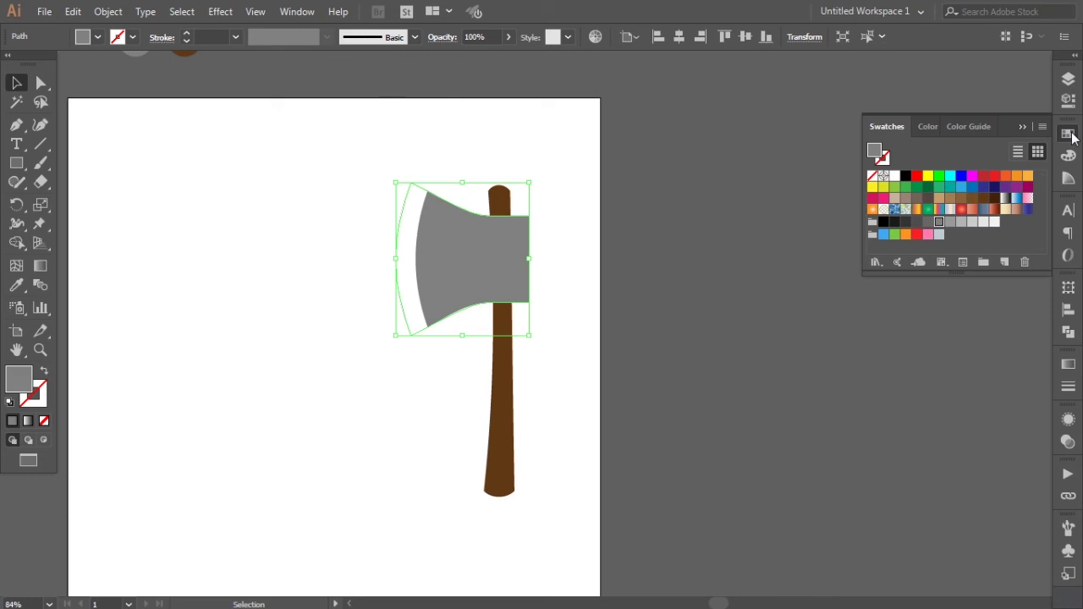
click(1006, 199)
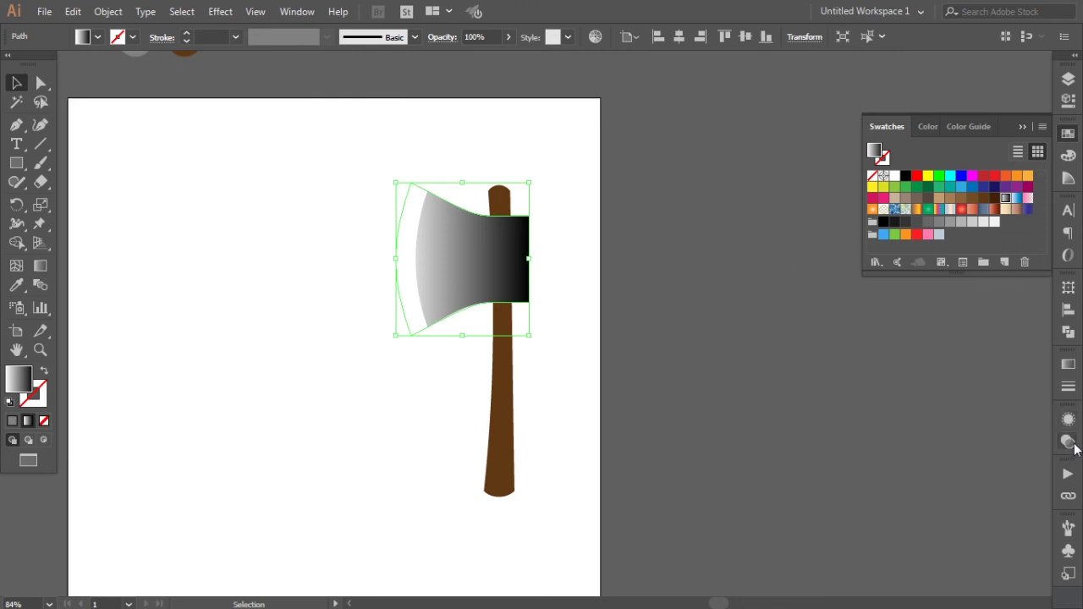
click(1067, 365)
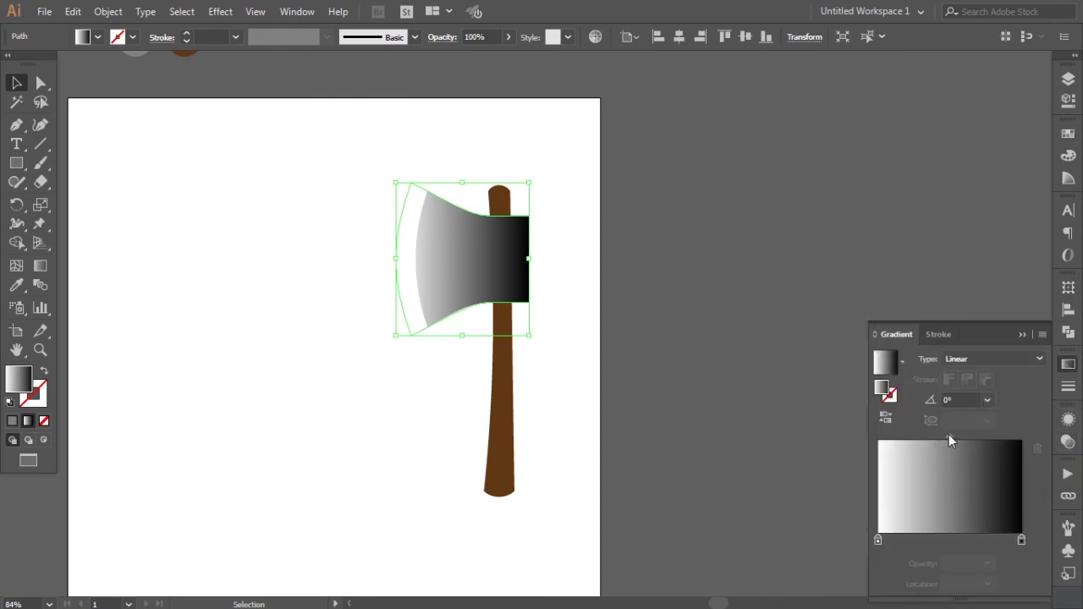
drag(948, 435, 920, 437)
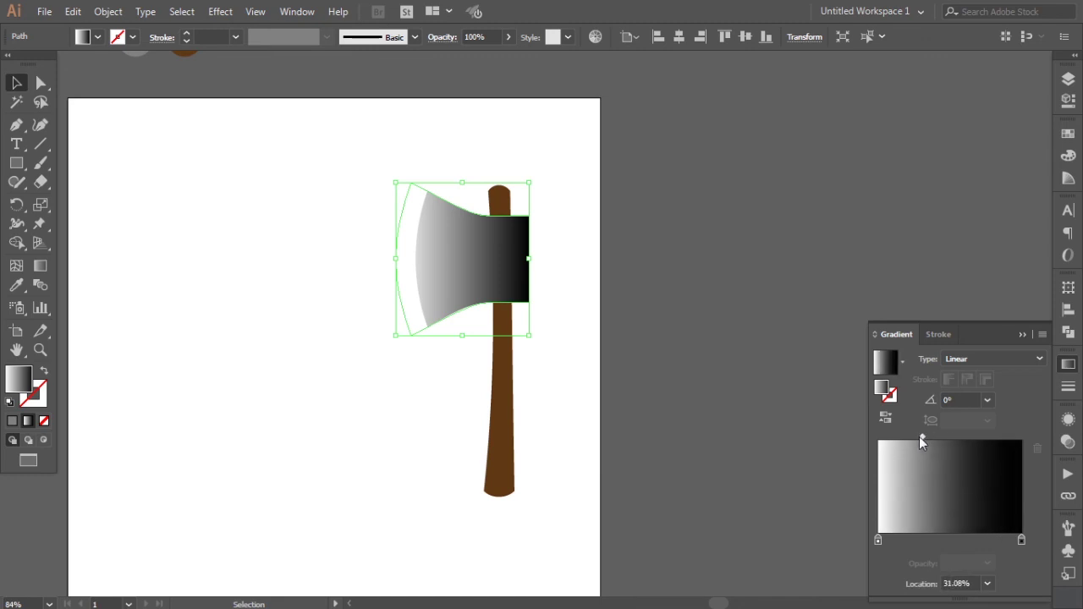
click(631, 326)
drag(382, 172, 592, 508)
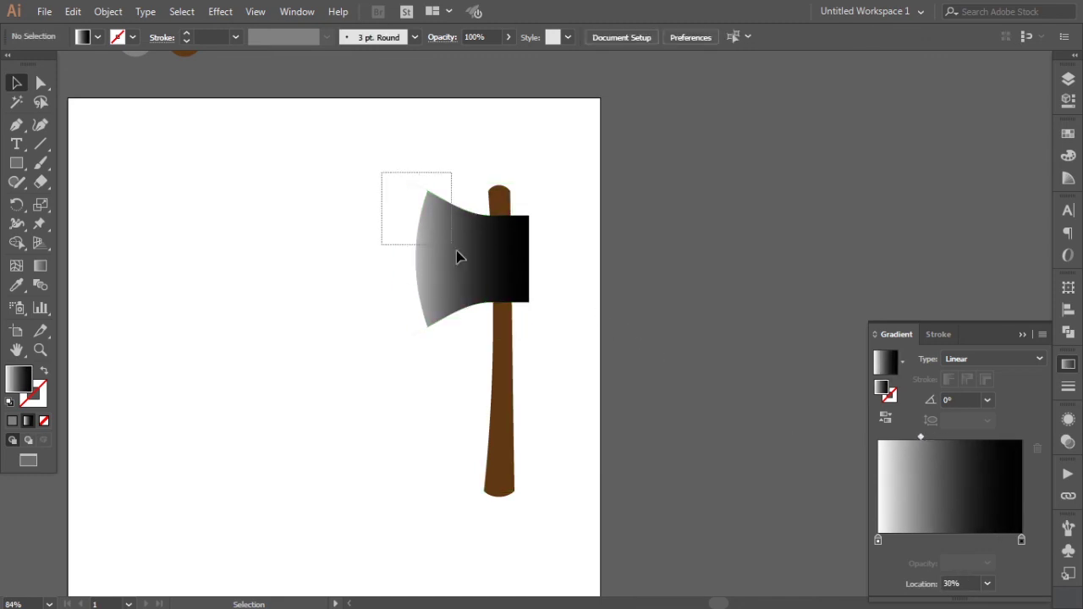
mouse_move(502, 435)
mouse_down()
mouse_move(307, 454)
mouse_move(310, 463)
mouse_up()
click(472, 447)
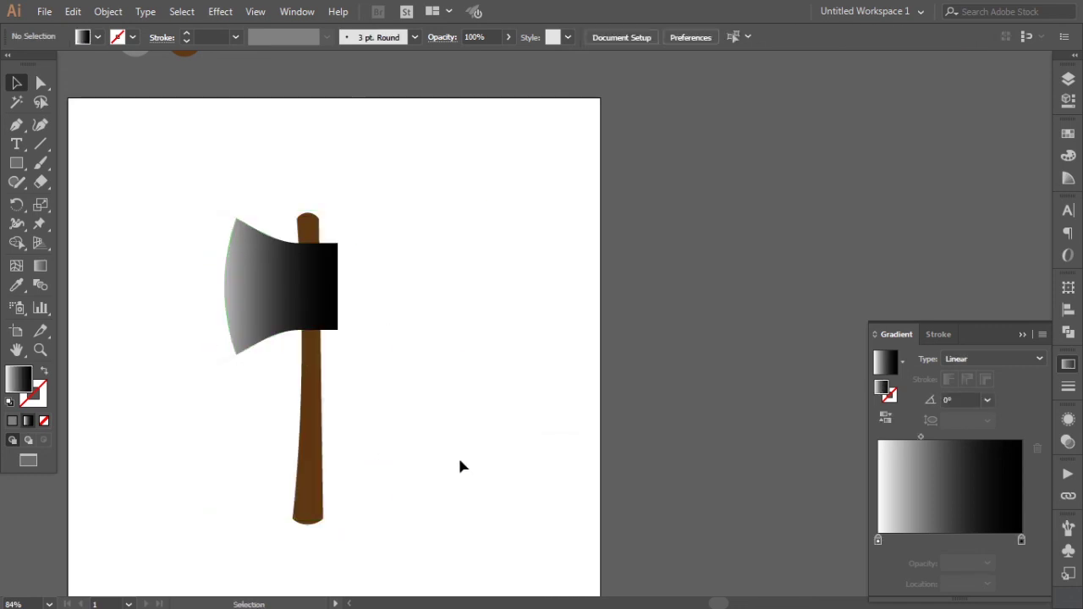
drag(458, 455, 611, 401)
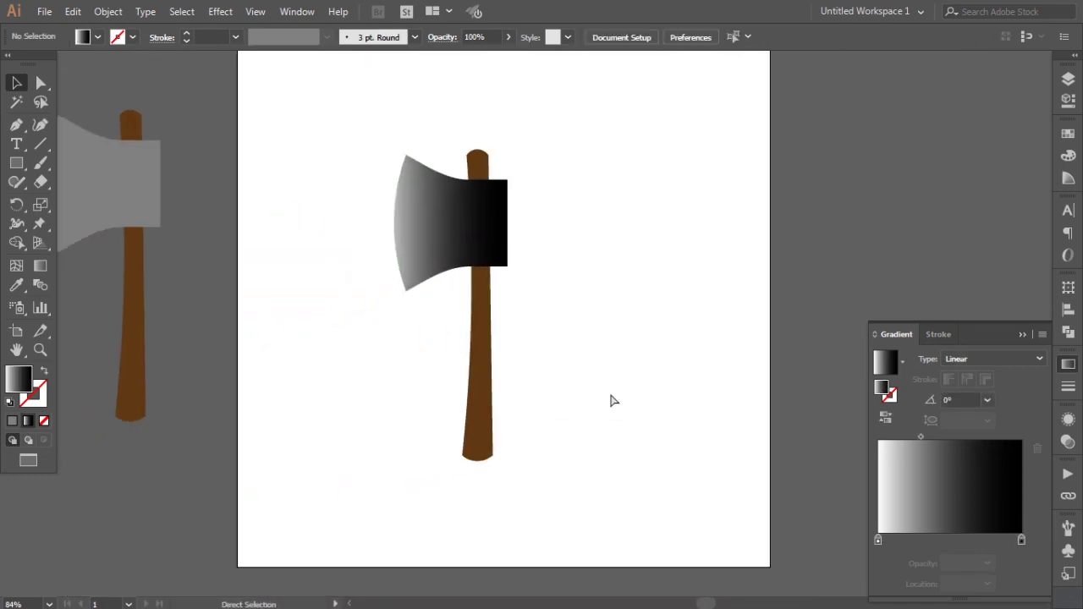
key(shift+k)
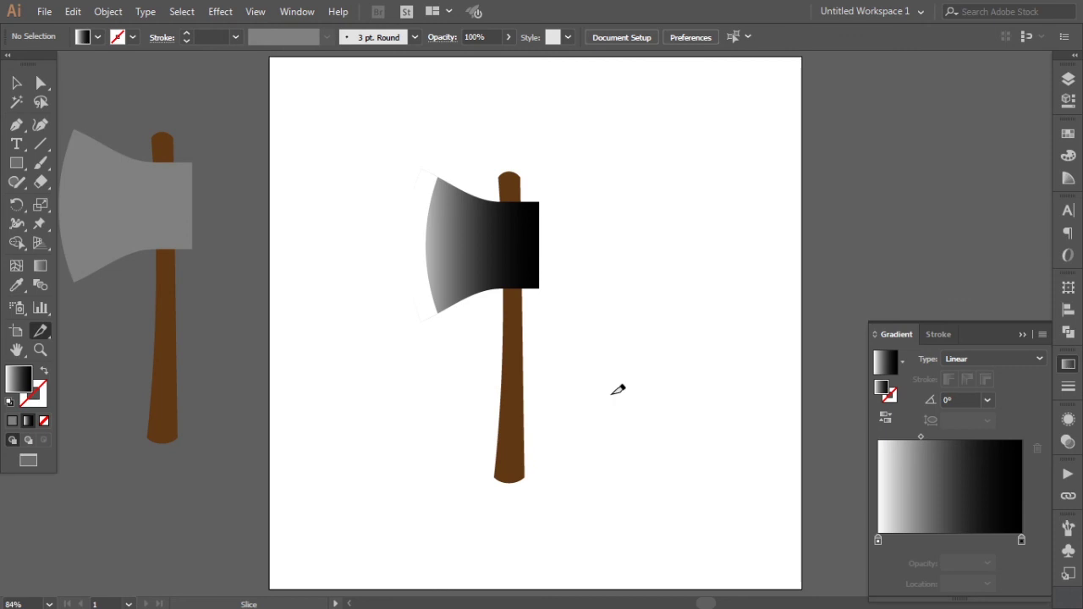
key(v)
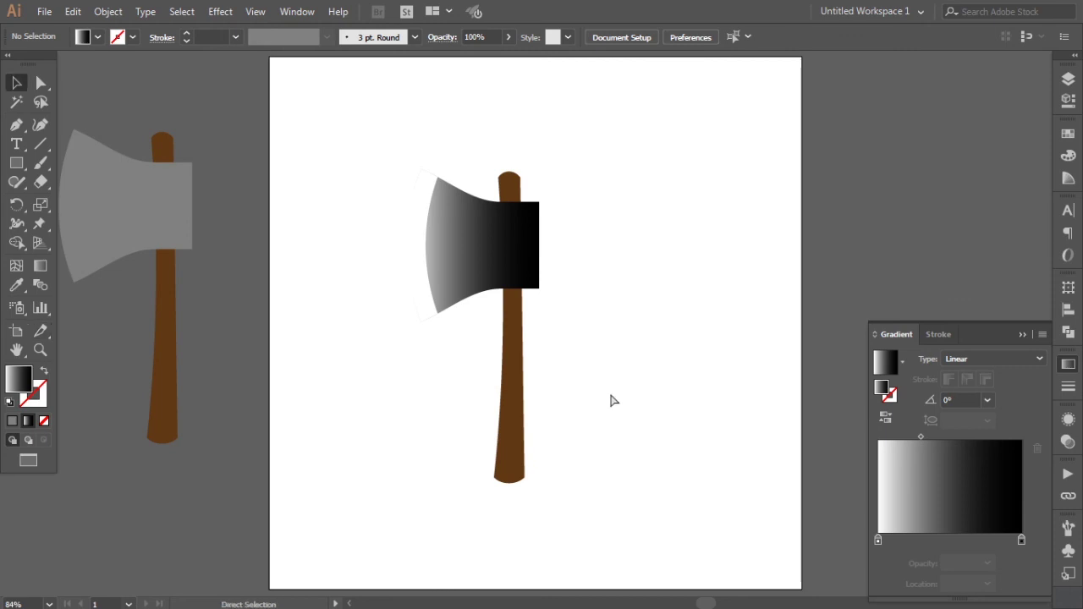
key(ctrl+1)
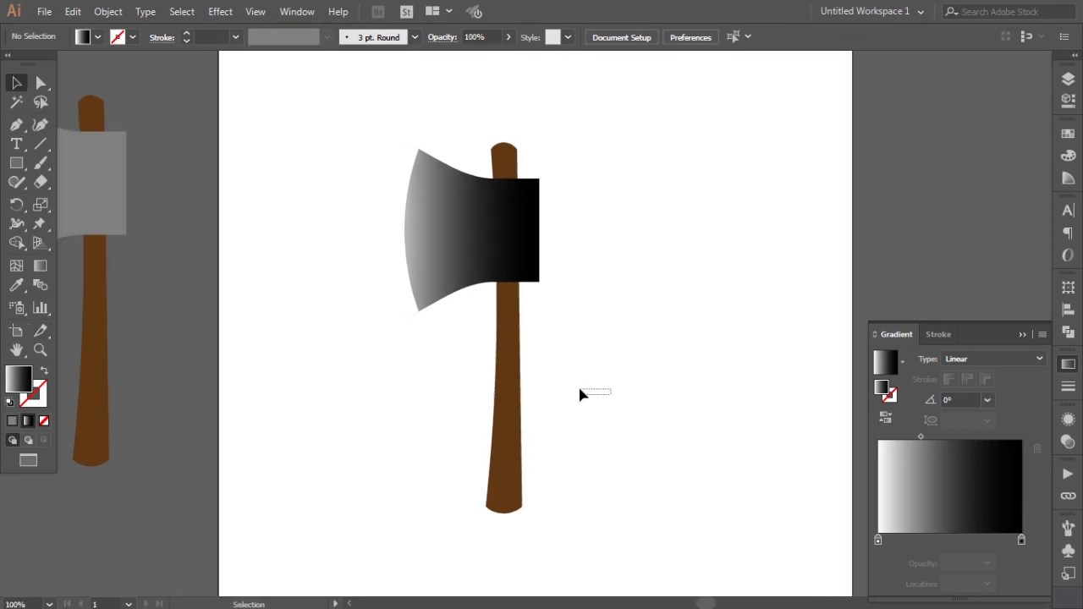